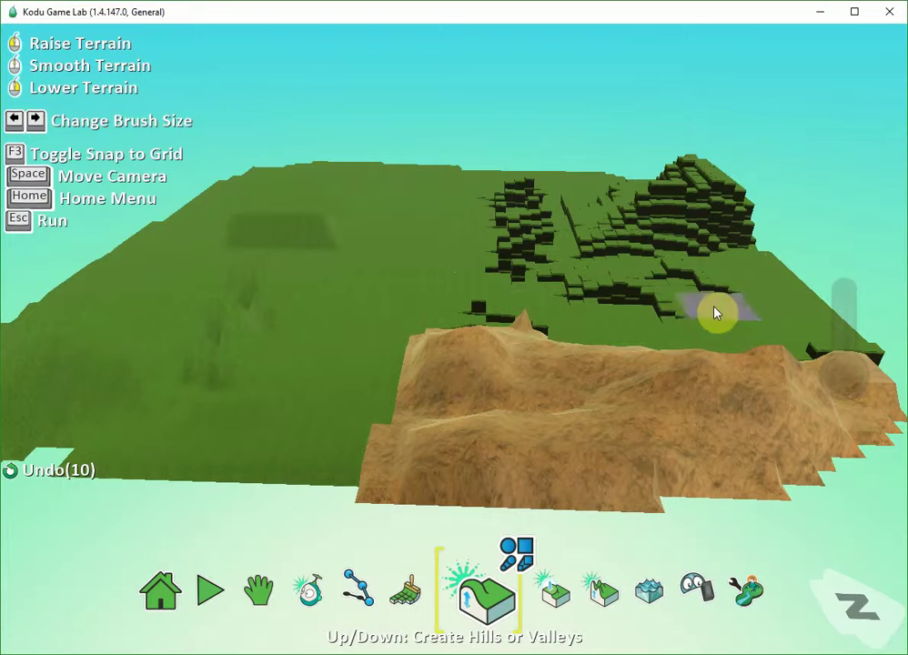
Examine the hills, block formations and sandy mountain from several angles and distances.
left_click(277, 602)
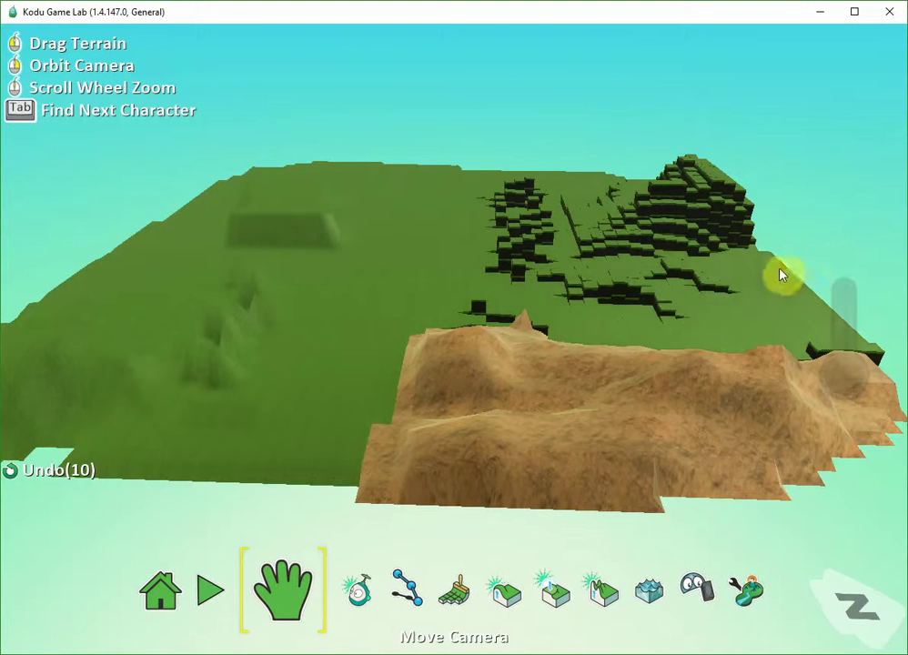
right_click_drag(772, 312, 730, 376)
right_click_drag(515, 380, 429, 377)
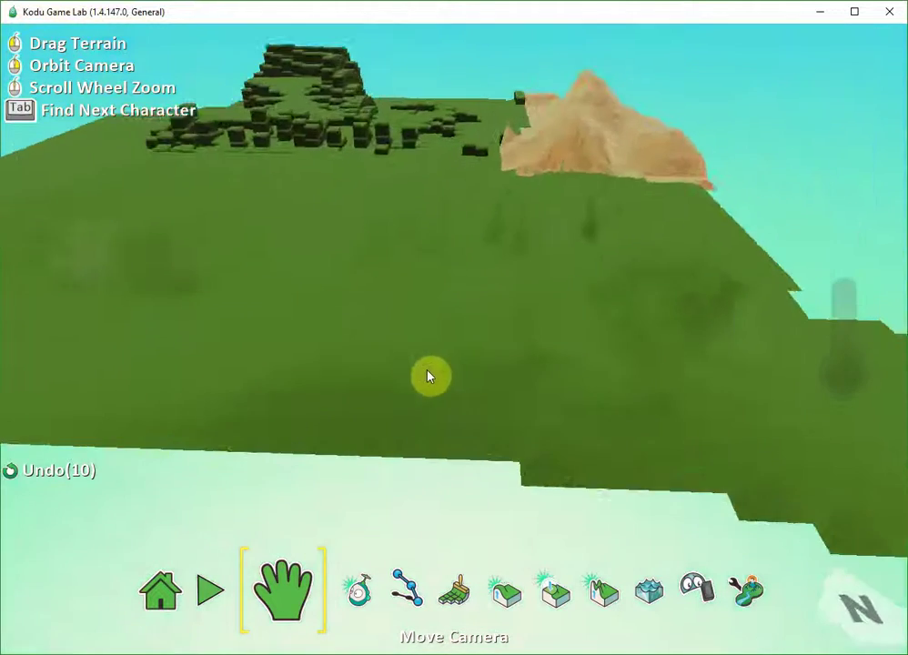
scroll(429, 377, "down", 3)
scroll(398, 336, "down", 4)
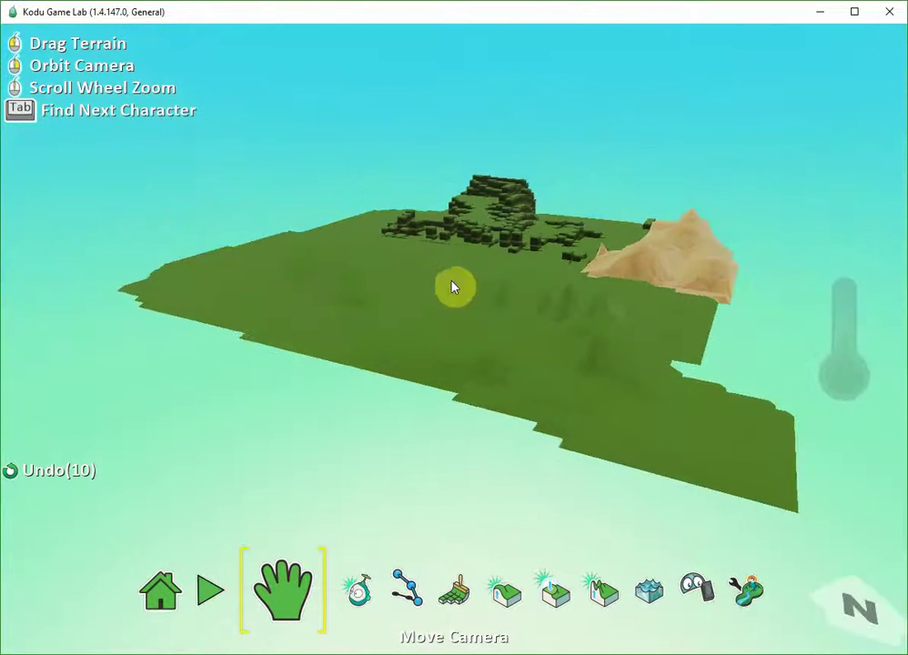
scroll(453, 287, "up", 2)
scroll(502, 288, "up", 4)
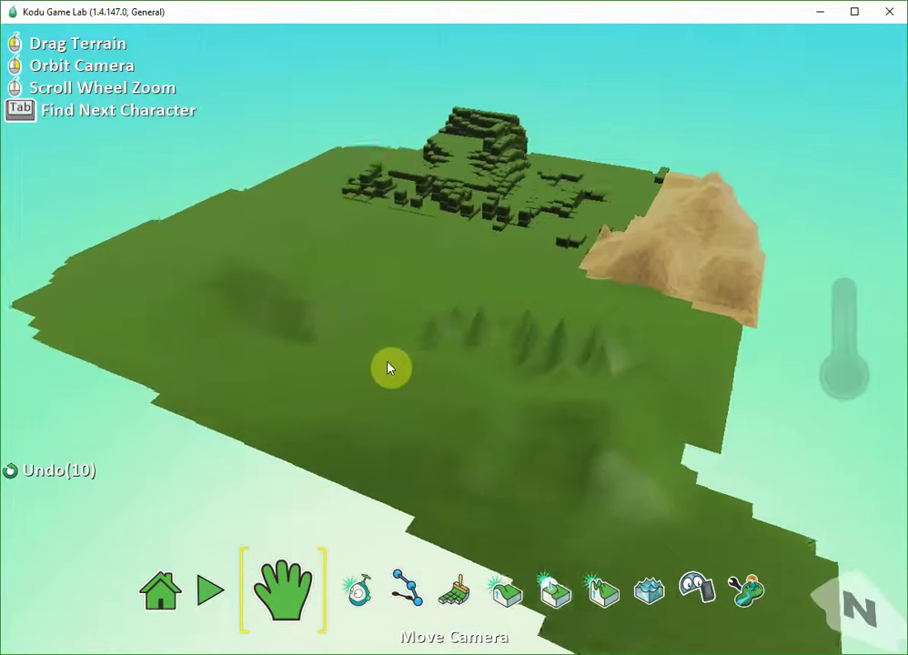
left_click_drag(389, 368, 301, 507)
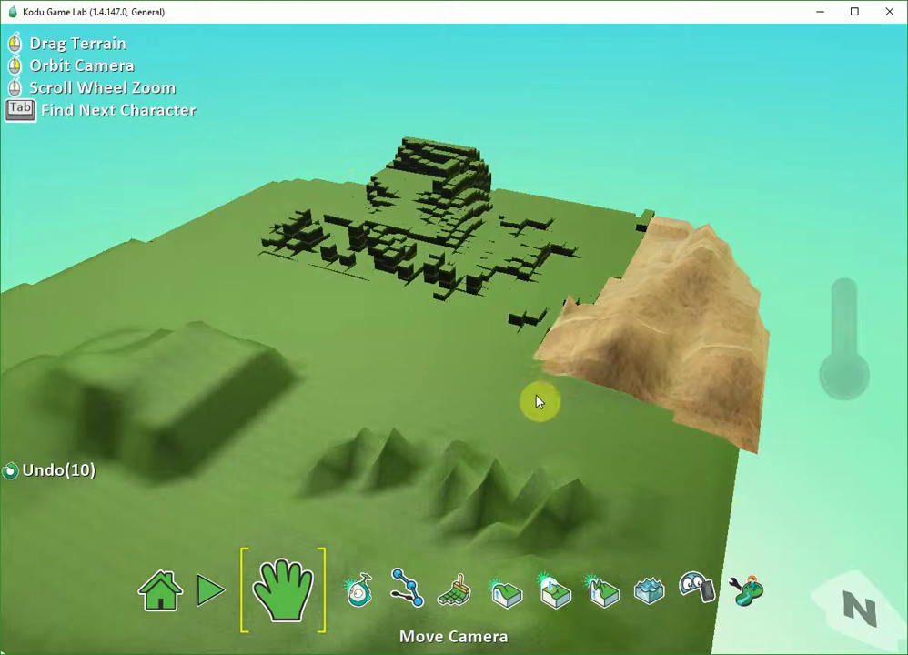
Look through the Water Tool's numbered water types from 1 through 9.
left_click(648, 590)
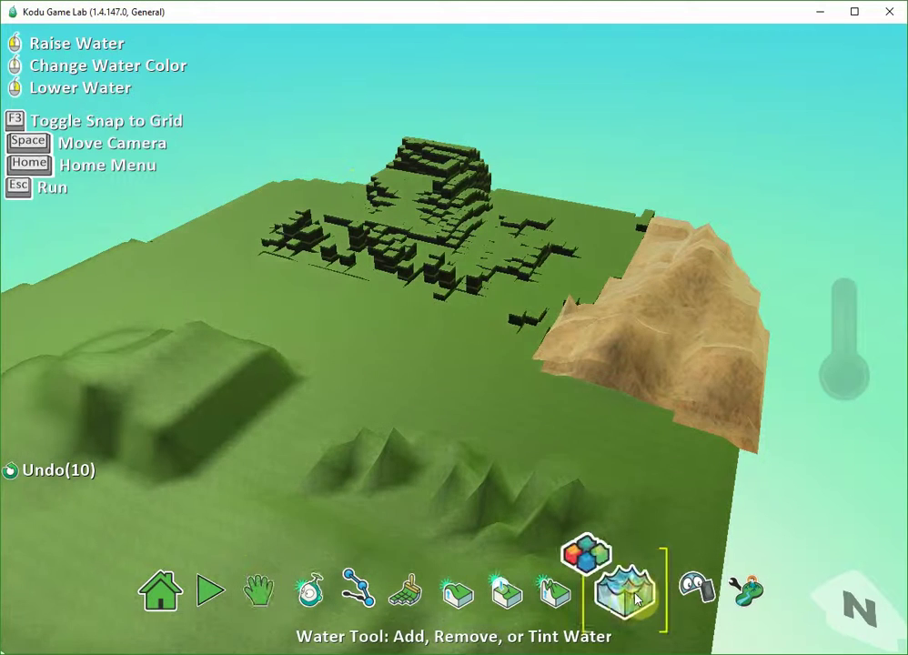
left_click(587, 561)
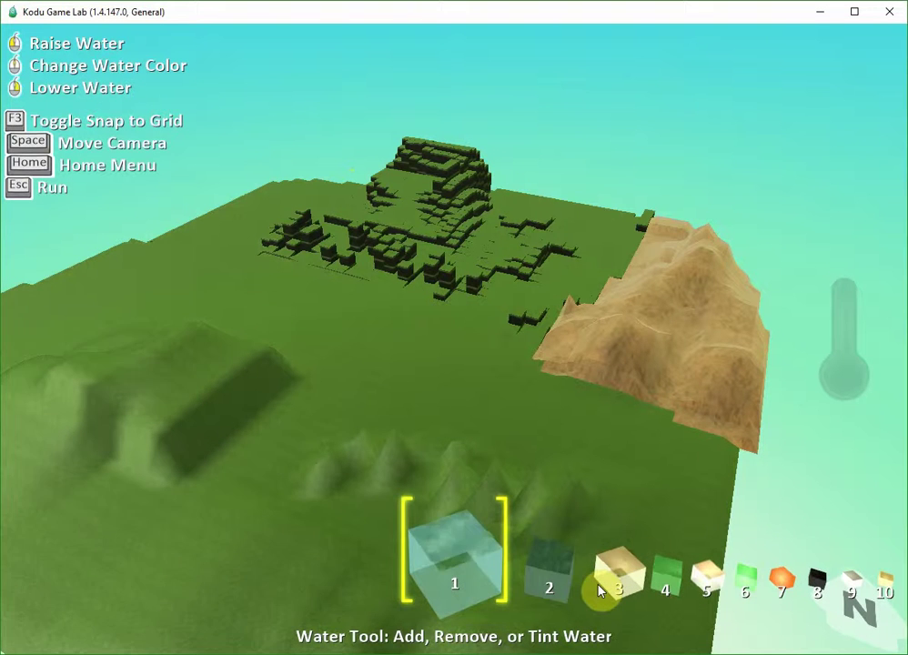
key("Right")
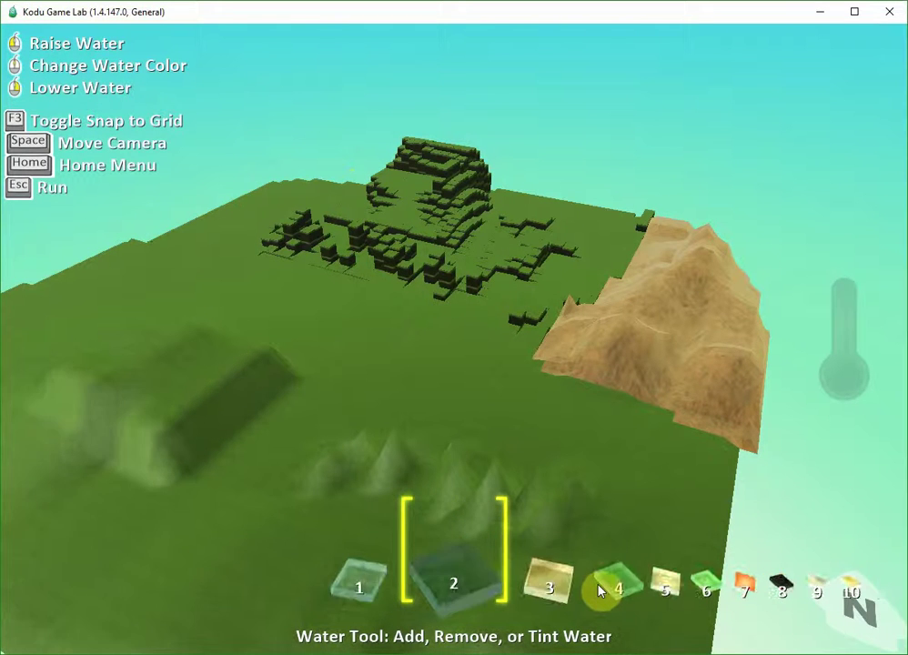
key("Right")
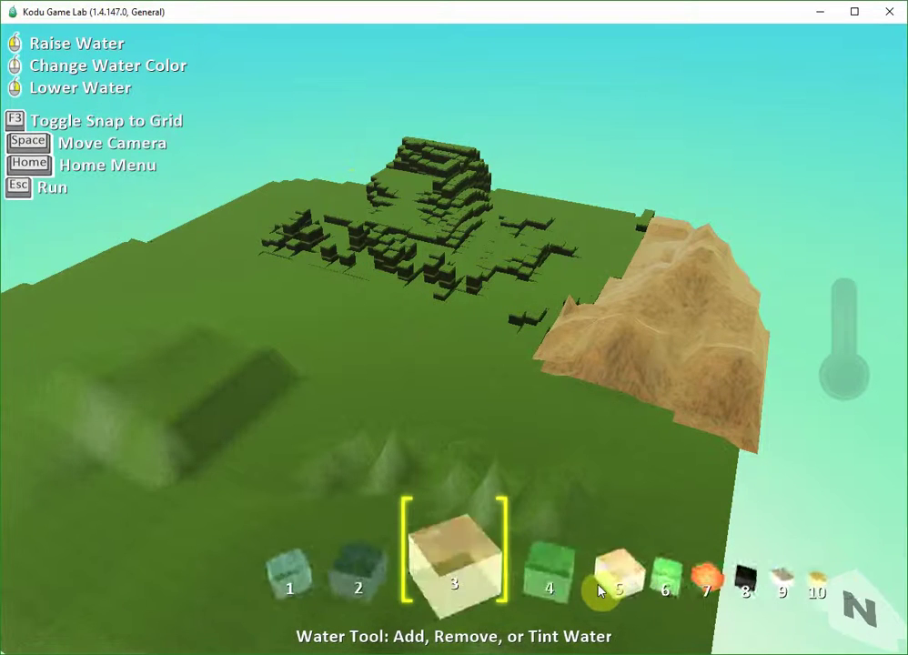
key("Right")
key("Right")
key("Right")
key("Right")
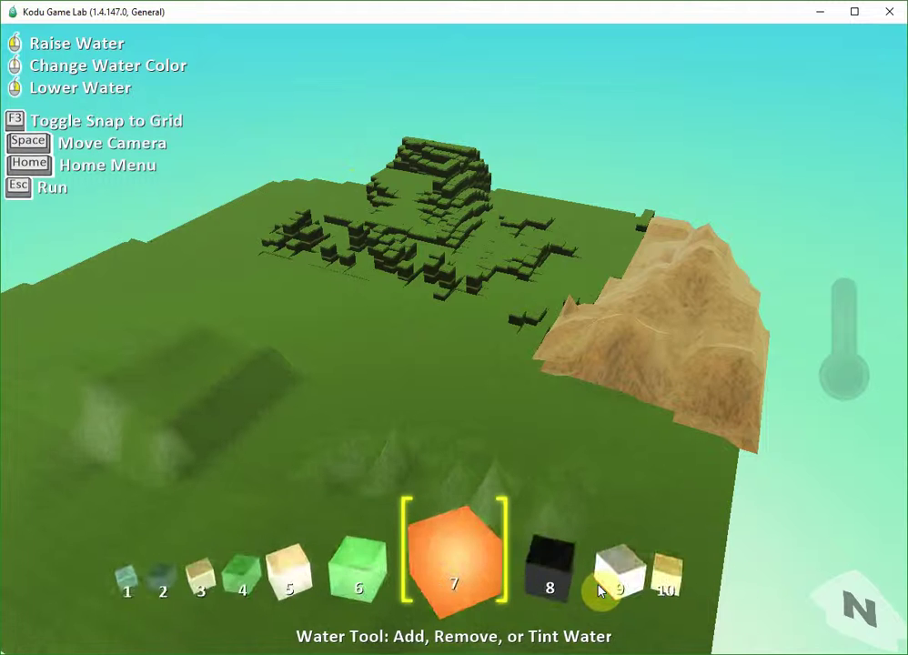
key("Right")
key("Right")
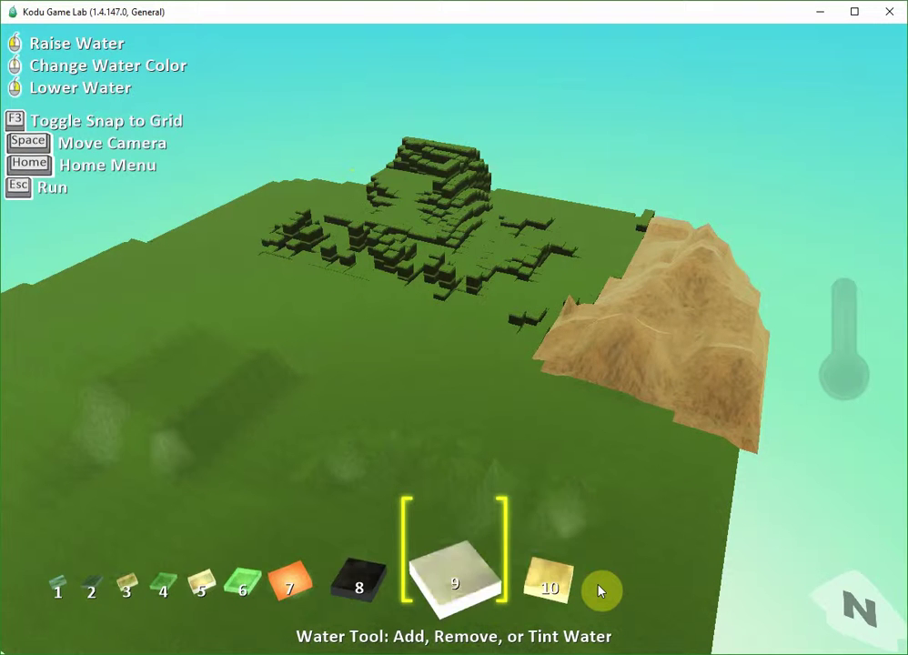
Choose water type 1 and flood the low ground around the hills with shallow water.
key("Left")
key("Left")
key("Left")
key("Left")
key("Left")
key("Left")
key("Left")
key("Left")
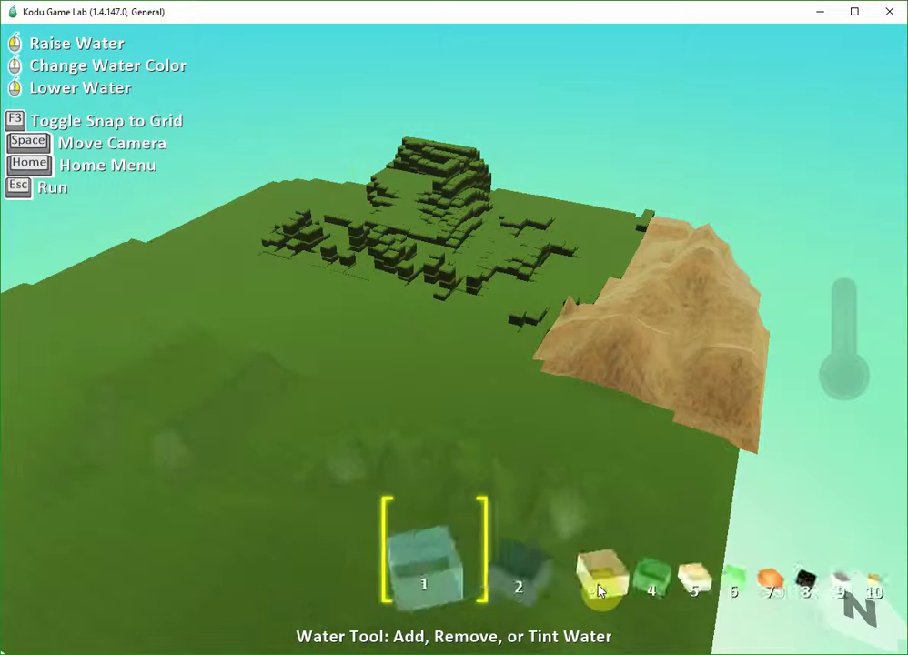
key("Return")
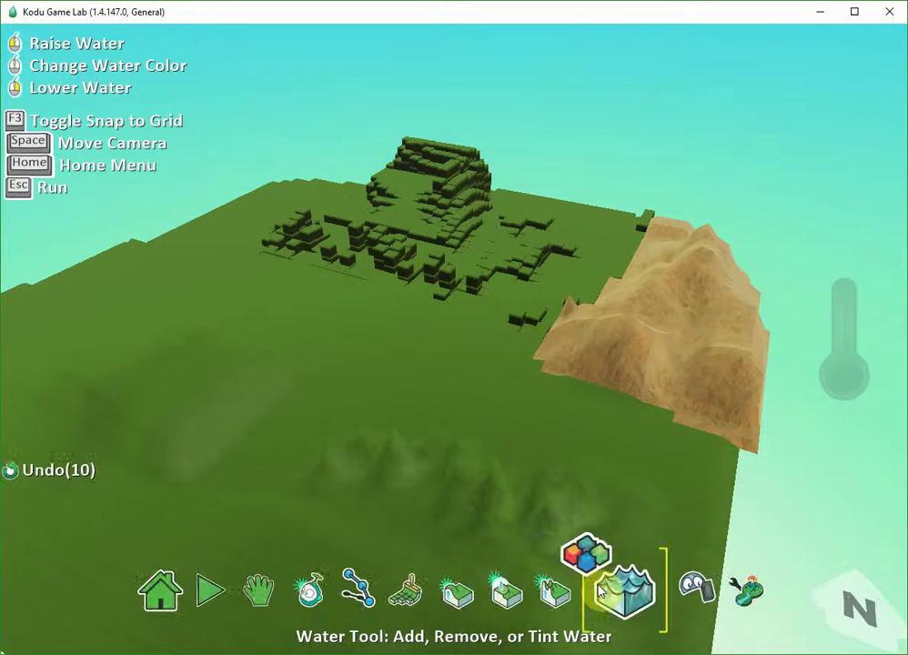
left_click(410, 351)
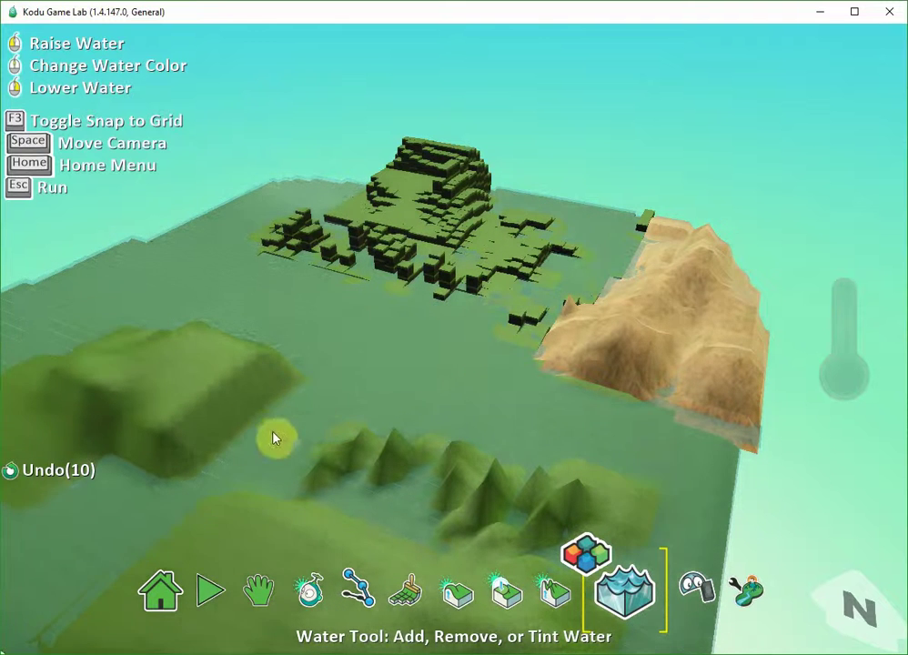
Raise the water level across the whole terrain until only the highest peaks stand above it.
left_click(258, 589)
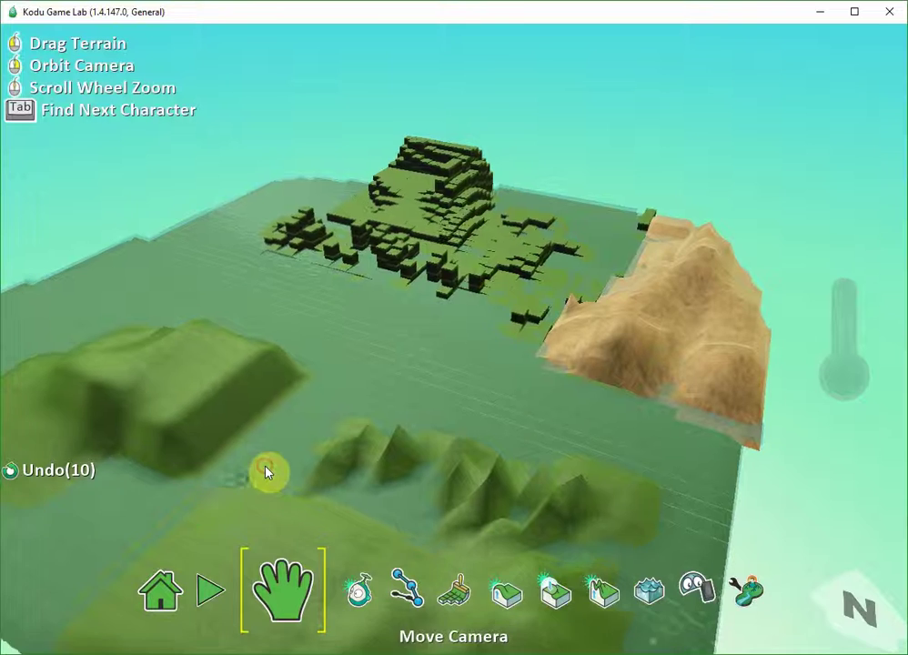
scroll(440, 311, "down", 5)
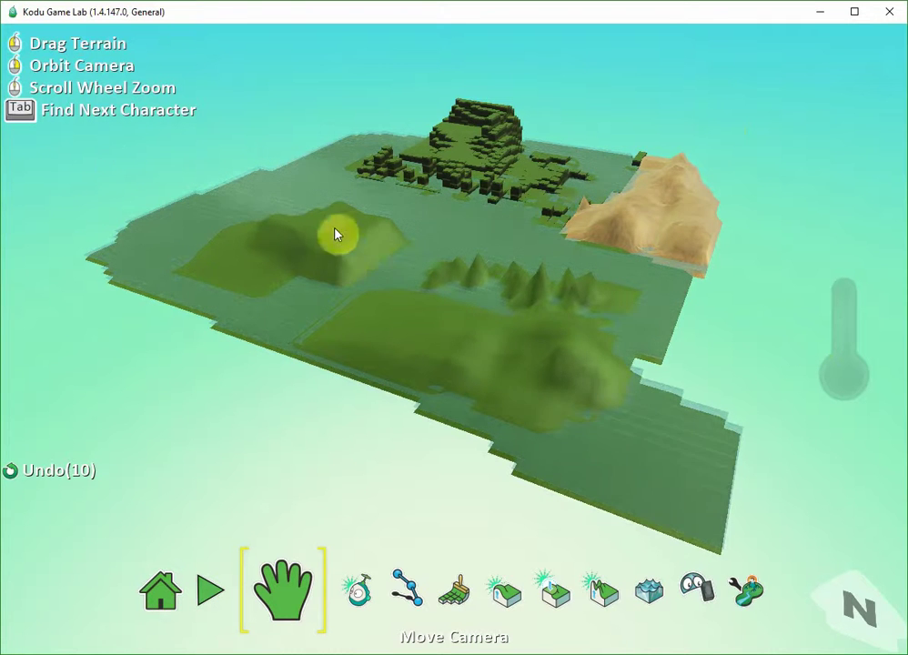
left_click(506, 591)
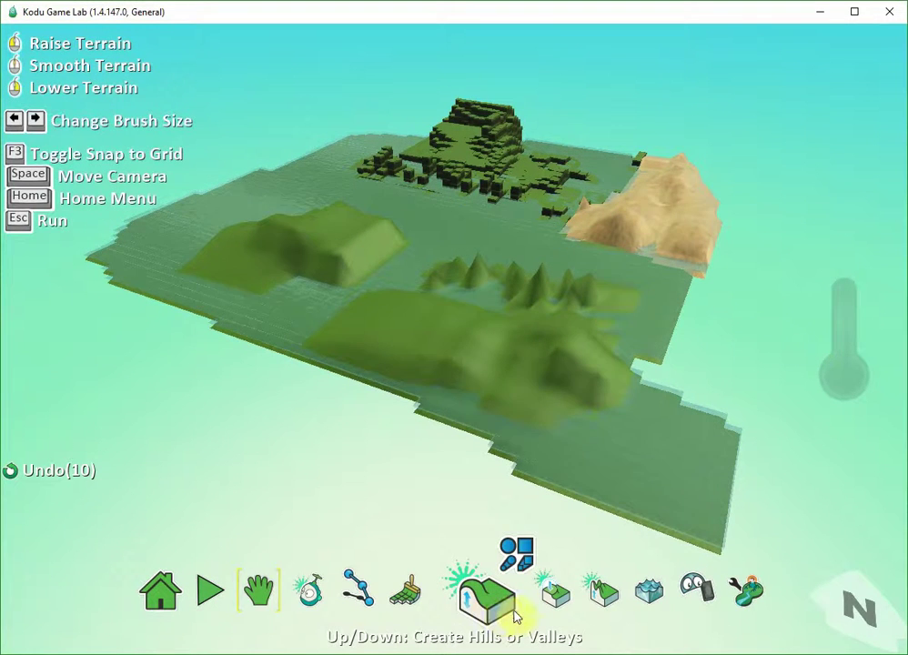
key("space")
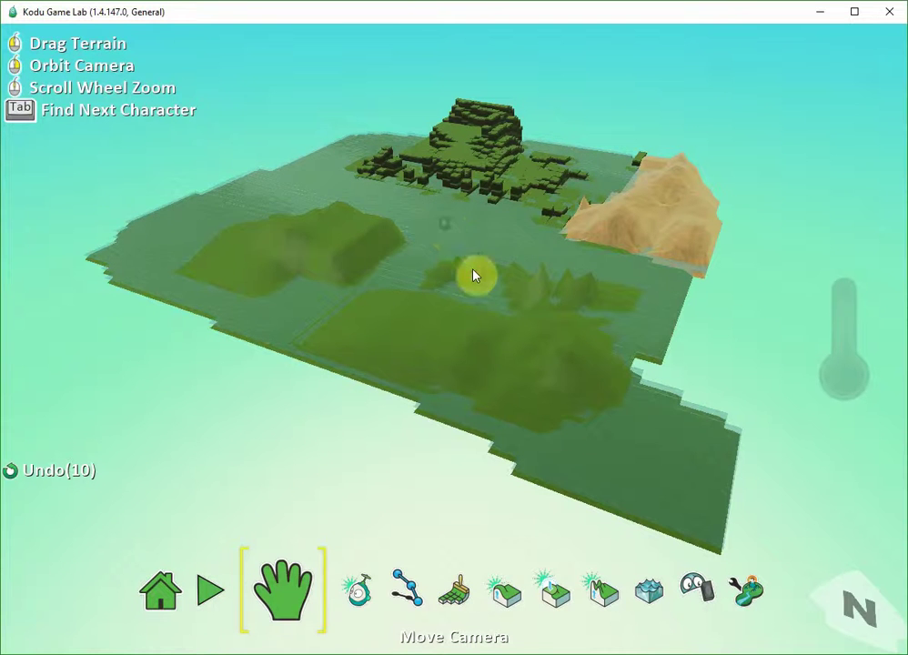
left_click(648, 591)
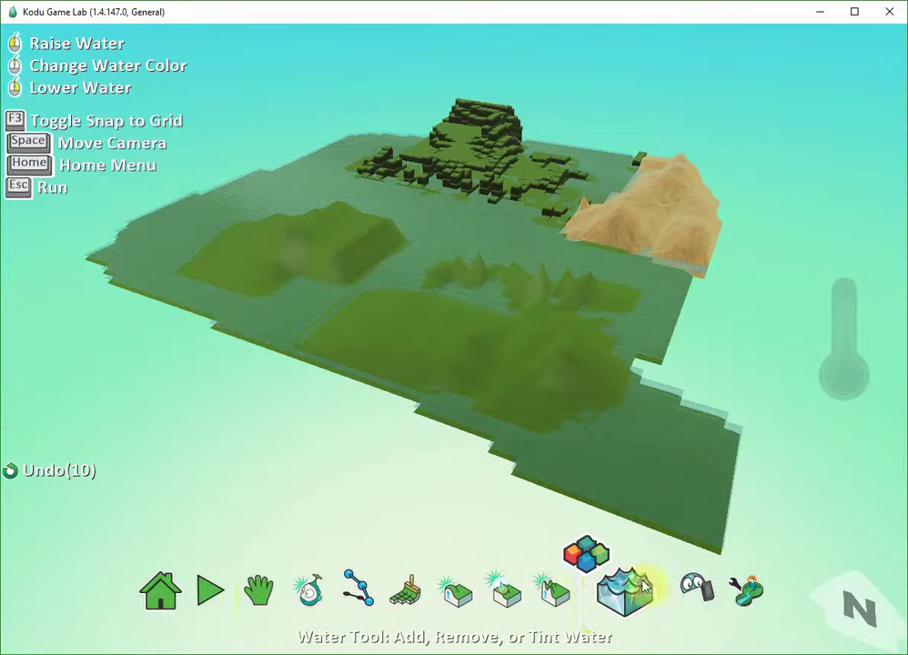
left_click(443, 226)
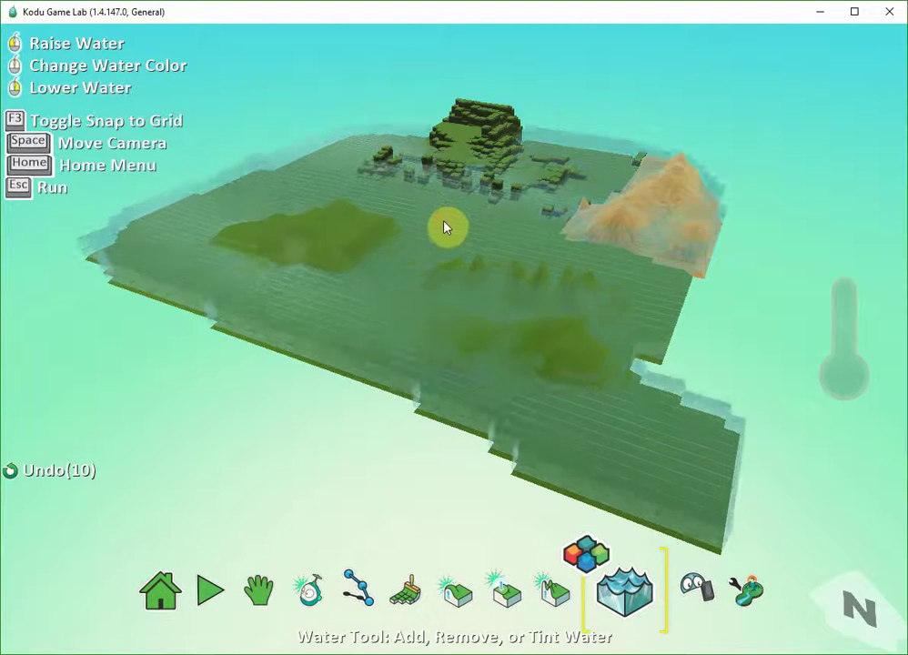
left_click(446, 220)
left_click(446, 218)
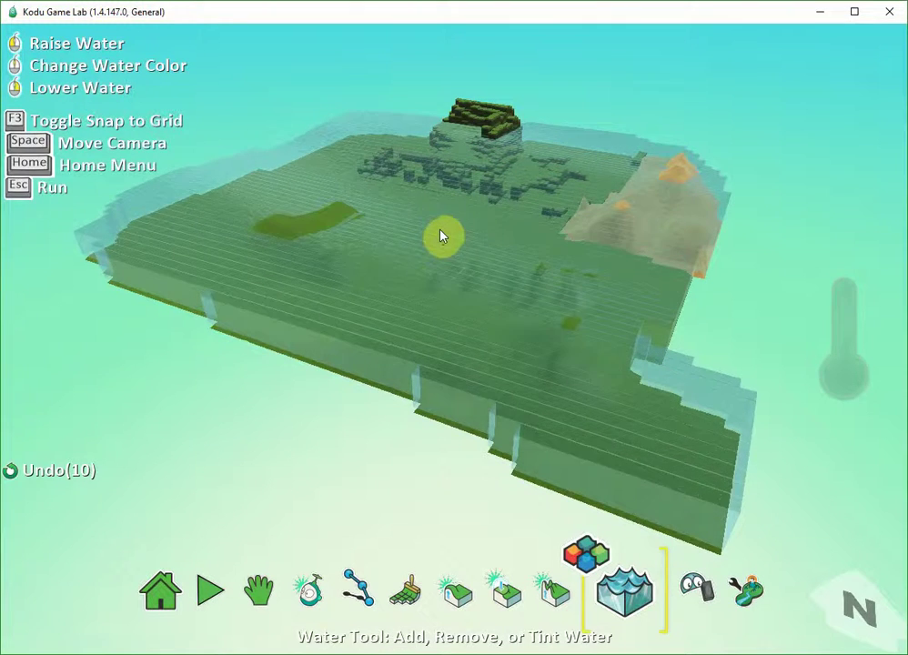
Lower the water until it is completely removed from the terrain.
key("space")
right_click_drag(429, 264, 523, 202)
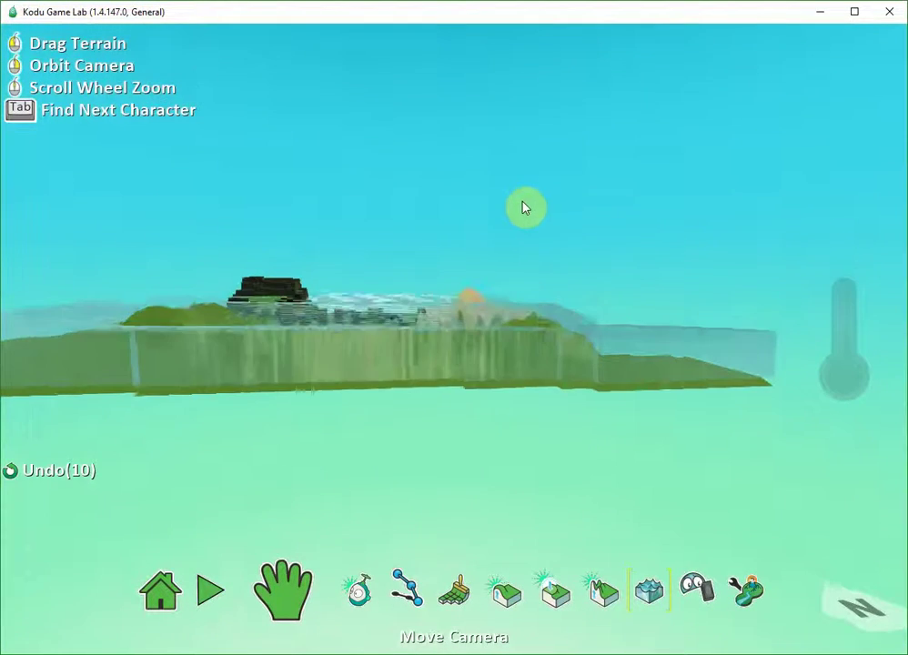
key("space")
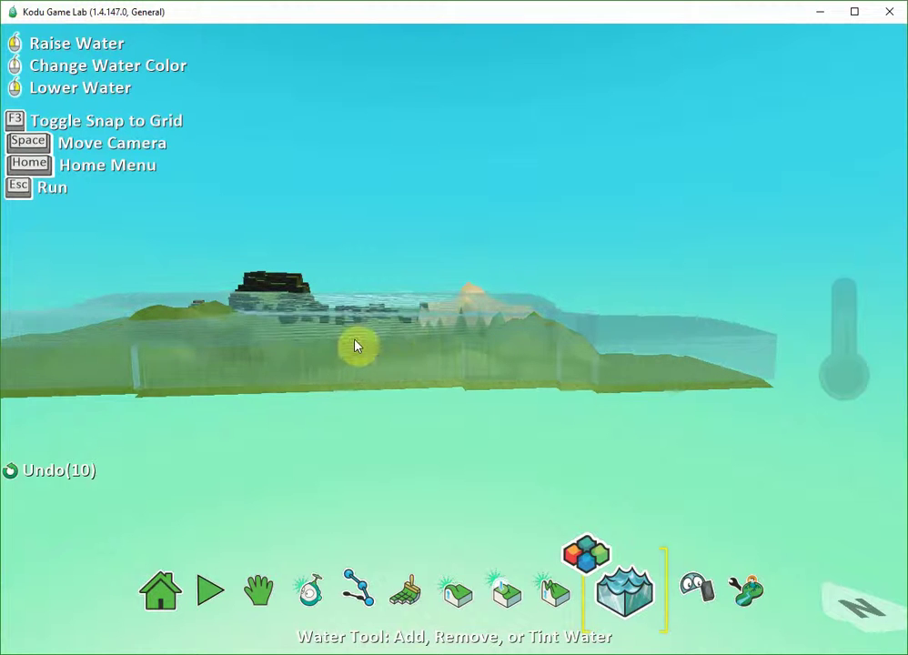
right_click_drag(353, 348, 368, 378)
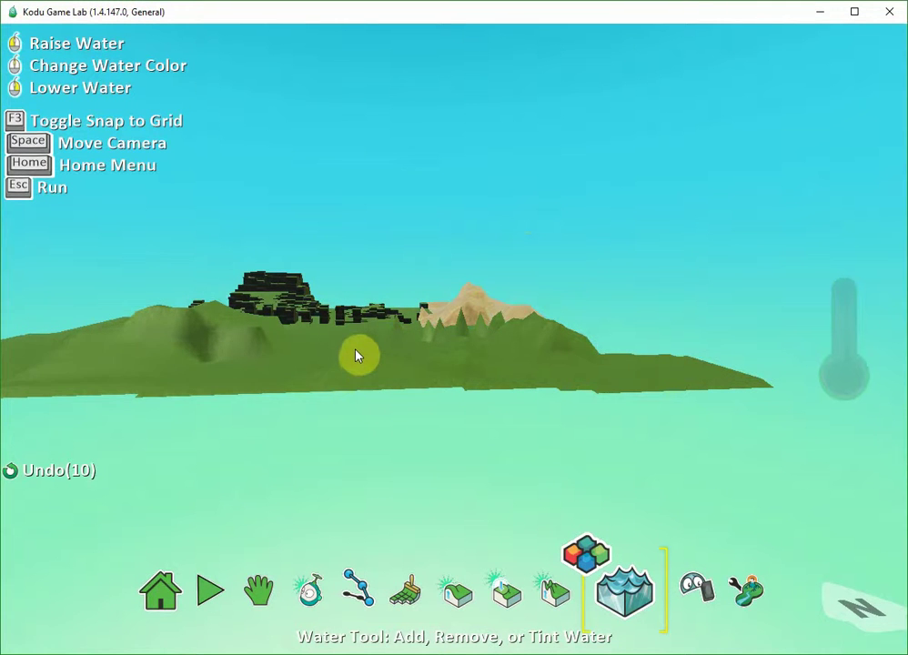
mouse_move(355, 355)
left_mouse_down()
mouse_move(357, 371)
mouse_move(366, 373)
left_mouse_up()
mouse_move(367, 373)
right_mouse_down()
mouse_move(303, 369)
mouse_move(296, 380)
right_mouse_up()
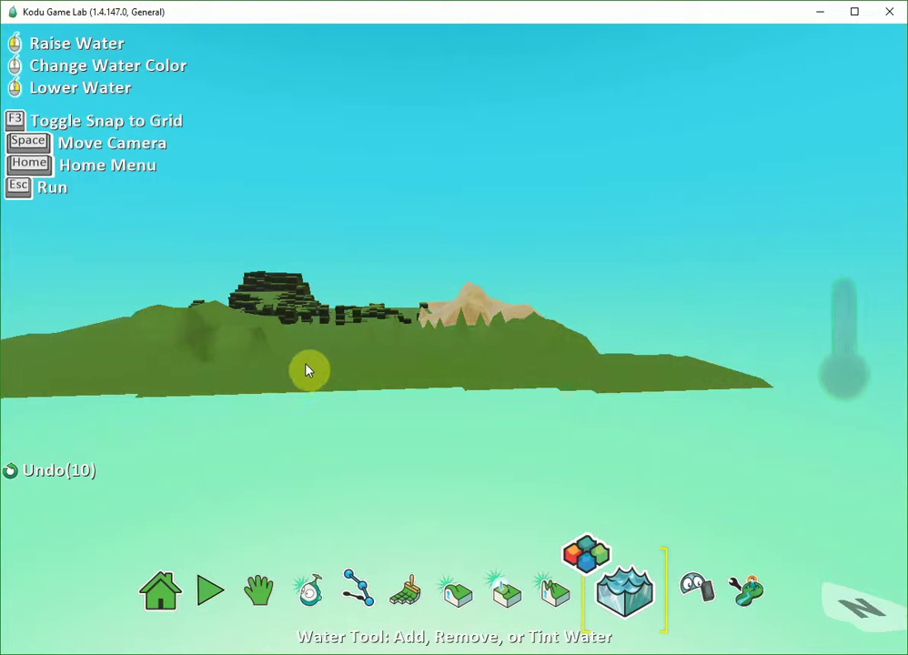
Flood the low ground around the hills with orange water type 7 and drain it again.
left_click(584, 555)
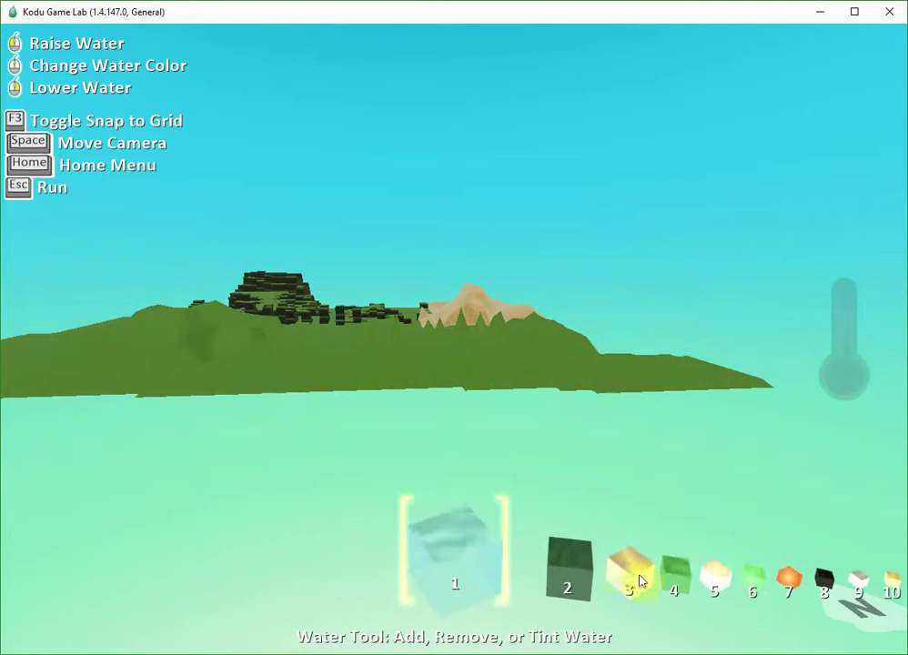
scroll(628, 582, "down", 4)
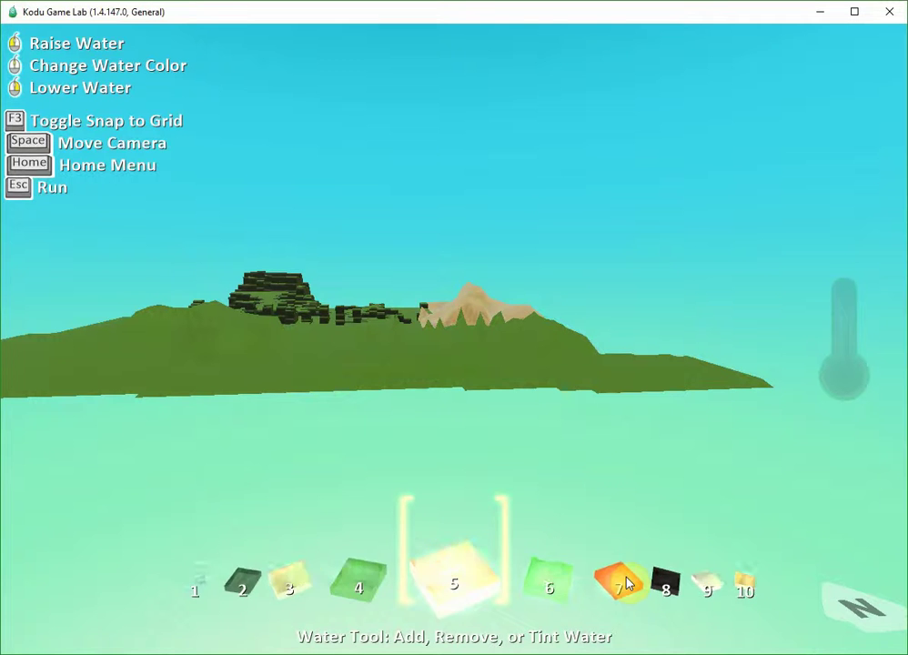
left_click(628, 582)
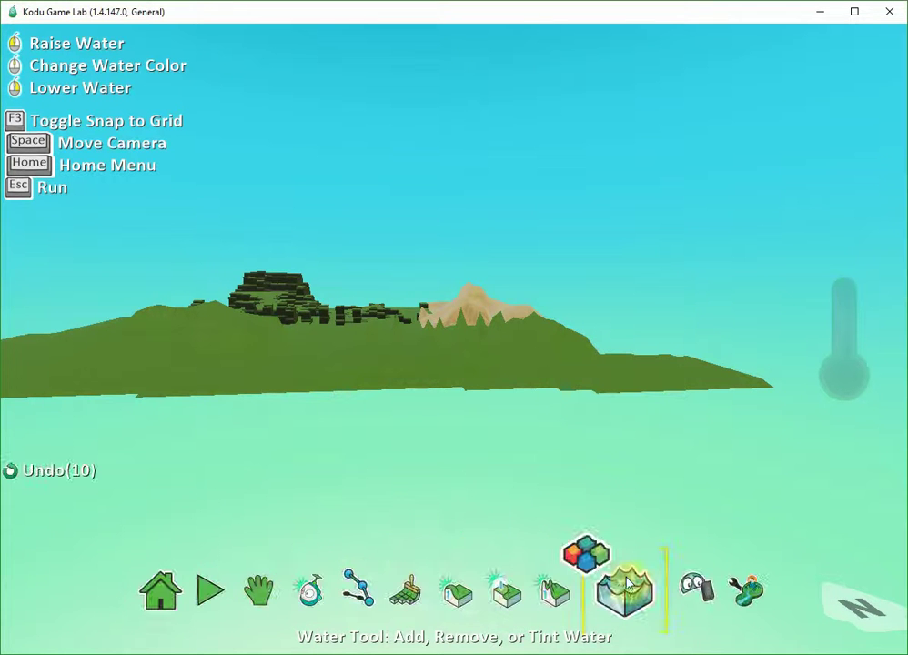
mouse_move(341, 361)
left_mouse_down()
mouse_move(361, 361)
mouse_move(384, 334)
left_mouse_up()
key("space")
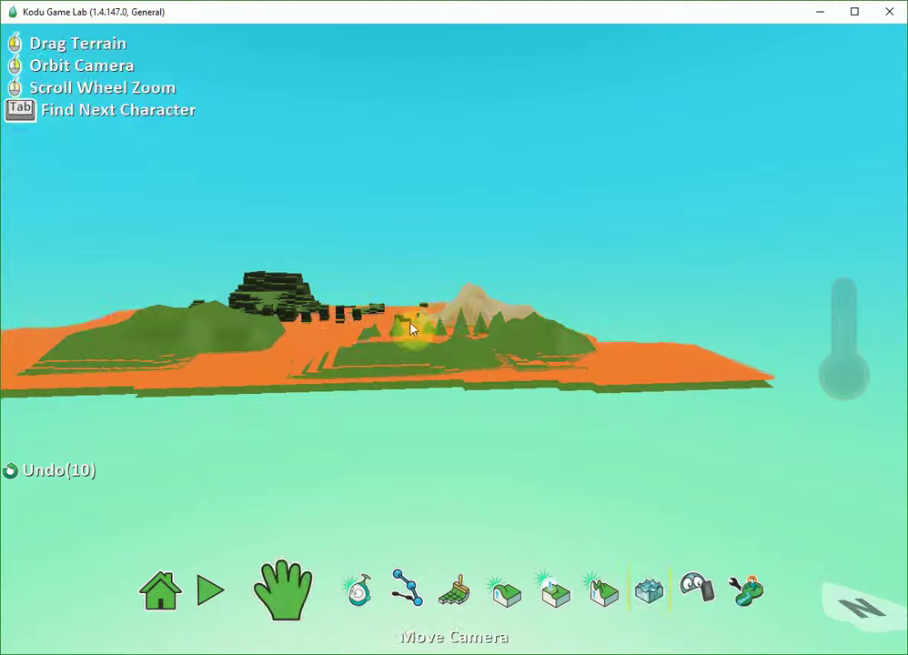
right_click_drag(420, 309, 416, 372)
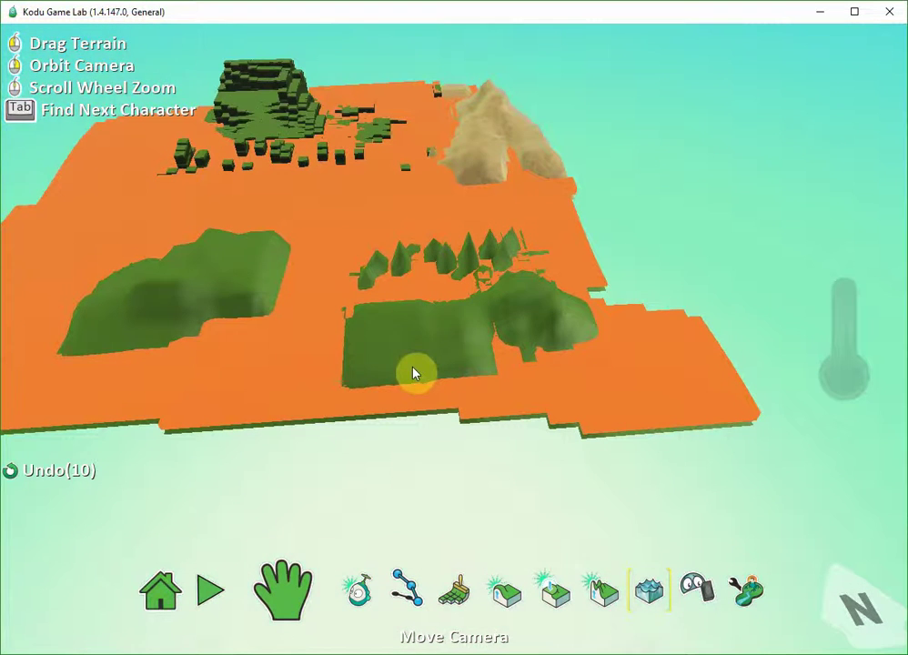
mouse_move(495, 329)
right_mouse_down()
mouse_move(462, 239)
mouse_move(391, 235)
mouse_move(479, 251)
mouse_move(487, 266)
mouse_move(469, 278)
mouse_move(400, 272)
mouse_move(492, 244)
right_mouse_up()
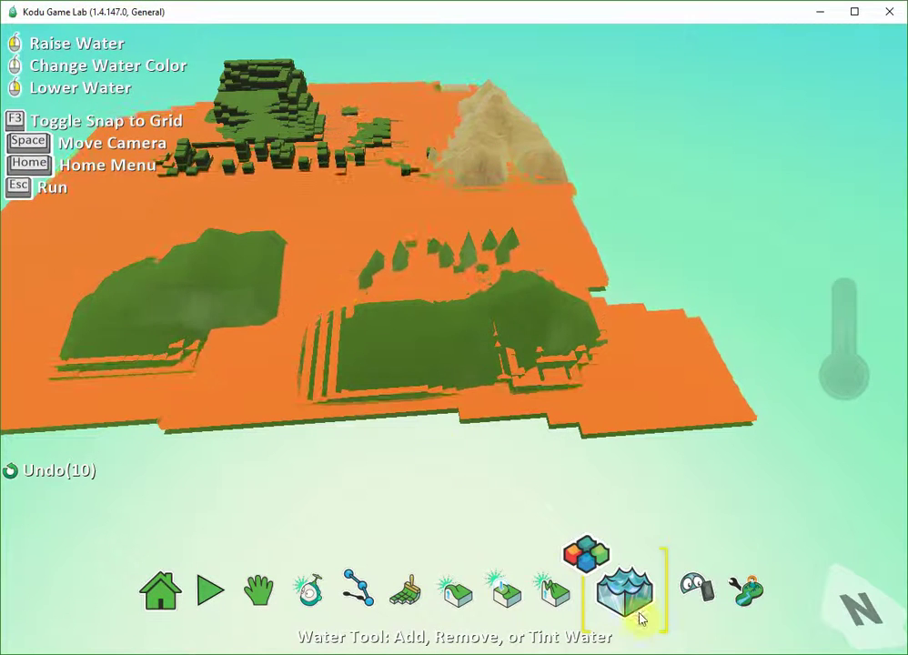
right_click(327, 272)
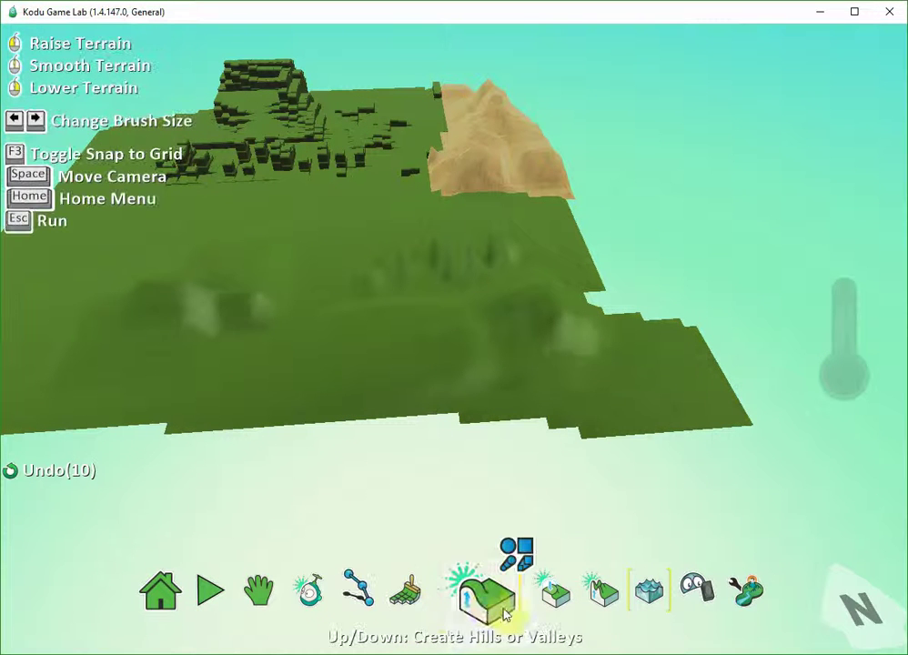
Enlarge the Up/Down terrain brush greatly and lower all hills, block formations and the sandy mountain to flat ground.
left_click(491, 609)
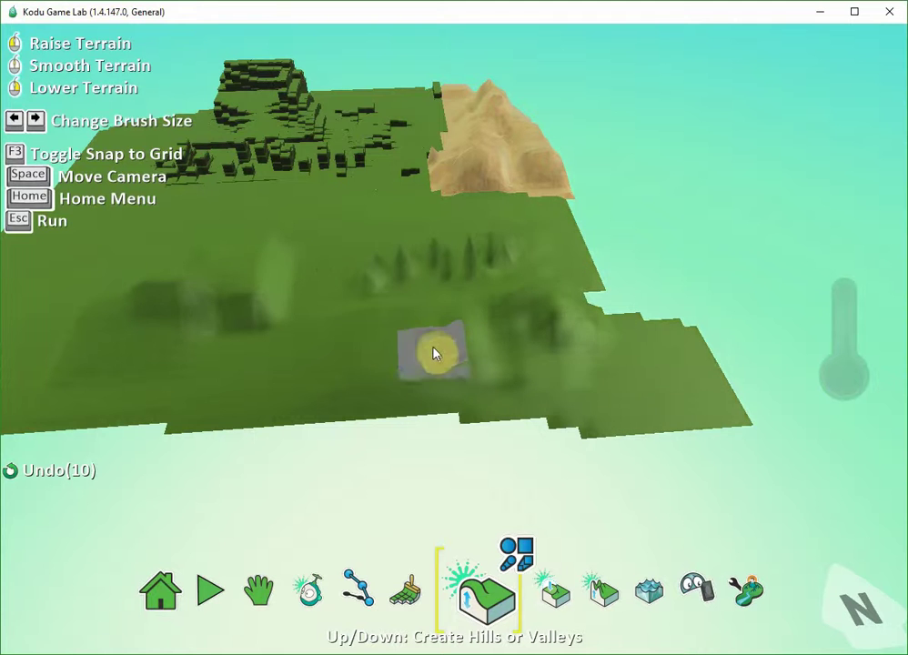
key("Right")
key("Right")
key("Right")
key("Right")
key("Right")
key("Right")
key("Right")
key("Right")
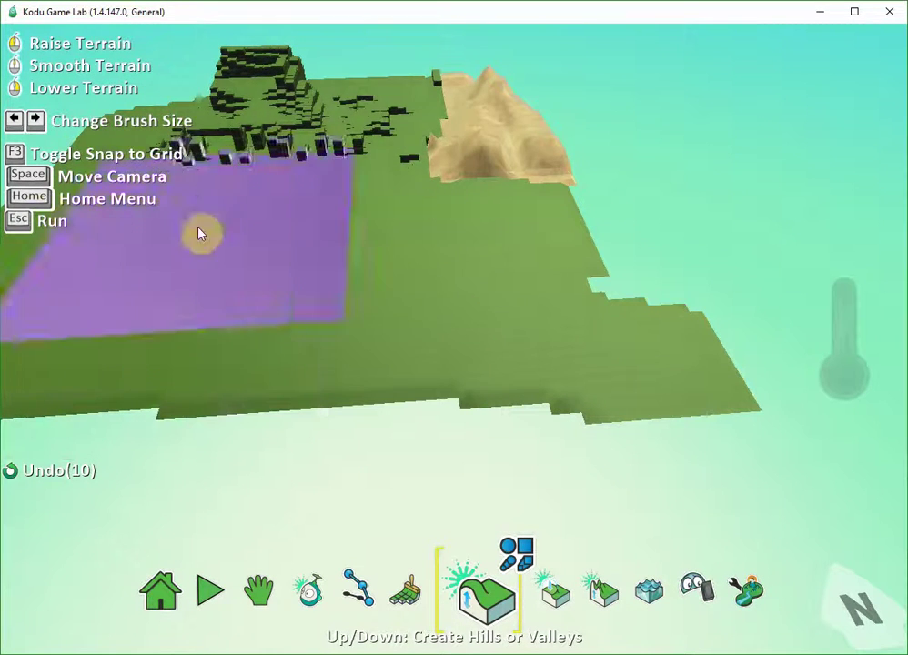
mouse_move(199, 234)
right_mouse_down()
mouse_move(489, 133)
mouse_move(454, 95)
mouse_move(346, 137)
mouse_move(152, 146)
mouse_move(349, 130)
mouse_move(272, 150)
right_mouse_up()
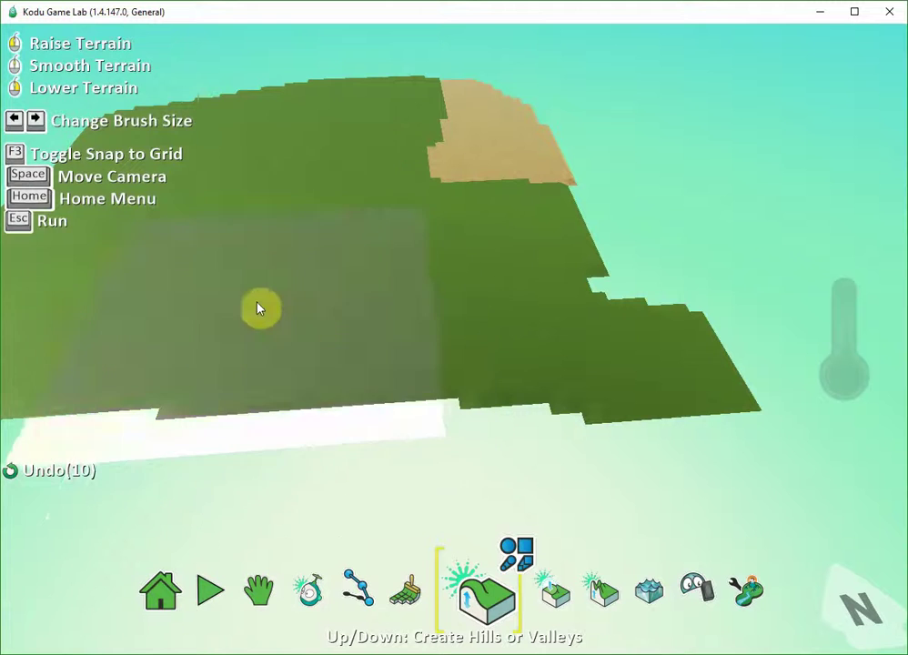
Switch the Up/Down terrain tool to the hard round brush and shrink the brush to a small size.
key("space")
mouse_move(251, 301)
left_mouse_down()
mouse_move(450, 312)
mouse_move(355, 314)
left_mouse_up()
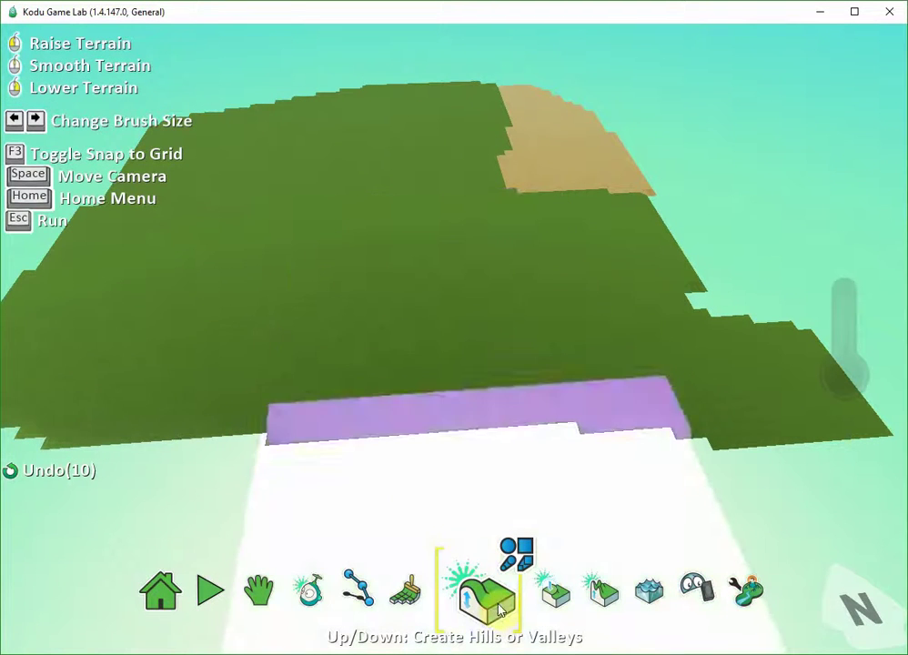
left_click(494, 604)
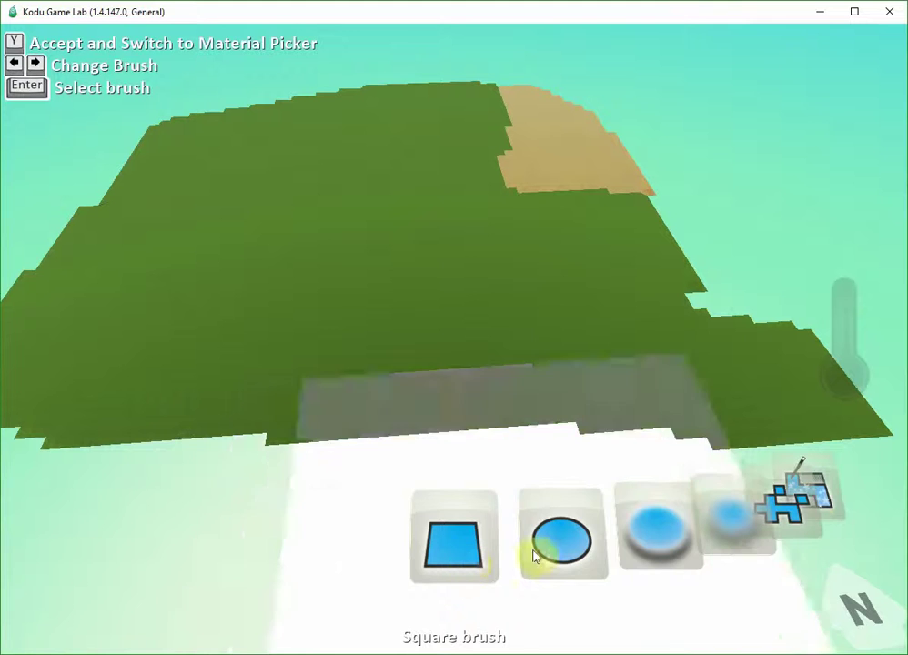
left_click(535, 556)
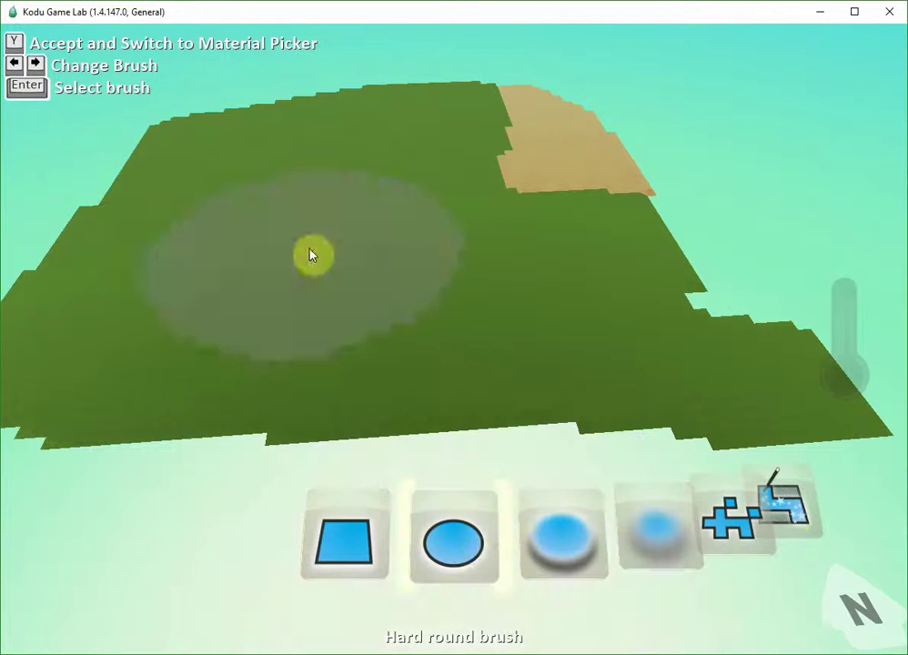
key("Left")
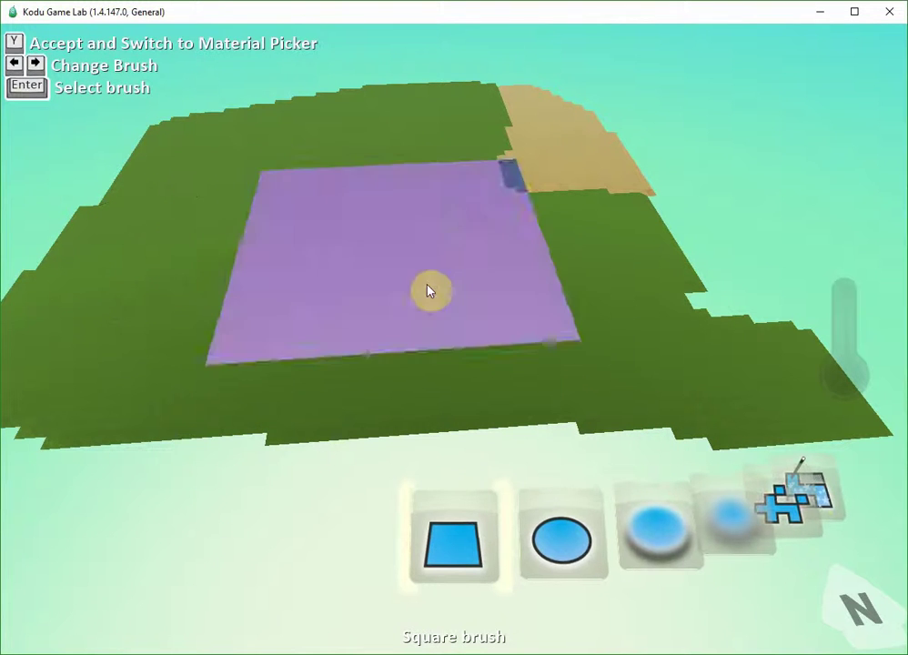
key("Right")
key("Return")
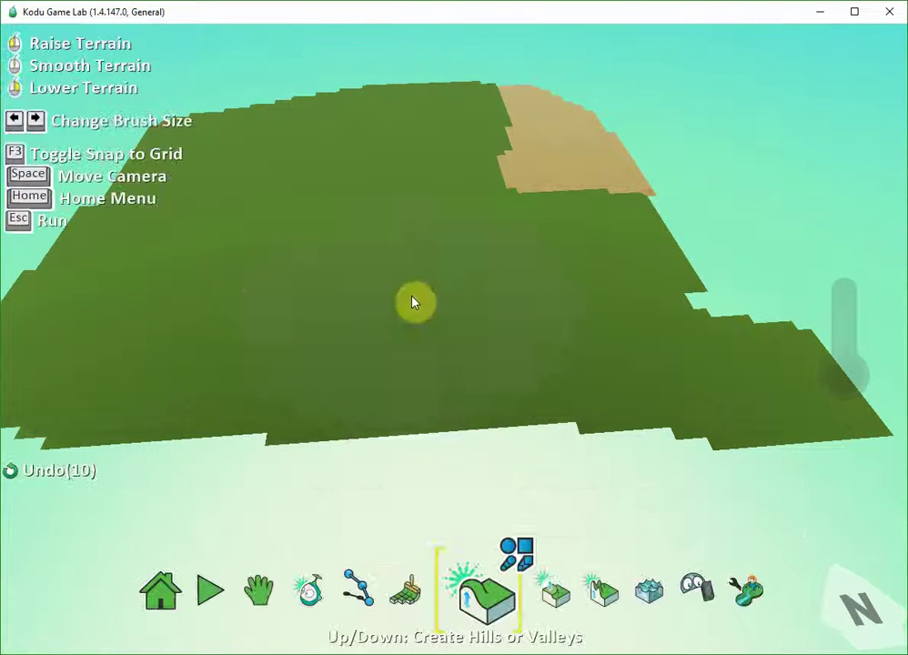
key("Left")
key("Left")
key("Left")
key("Left")
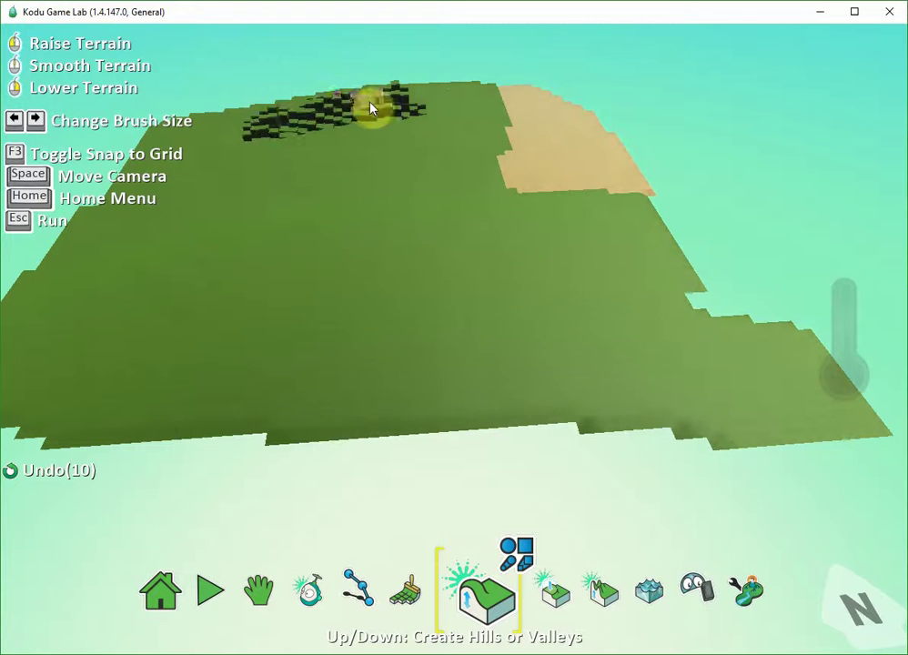
Raise a curved ridge on the flat green terrain, from its far edge around the near side up to the sandy patch.
mouse_move(370, 108)
left_mouse_down()
mouse_move(284, 118)
mouse_move(230, 140)
left_mouse_up()
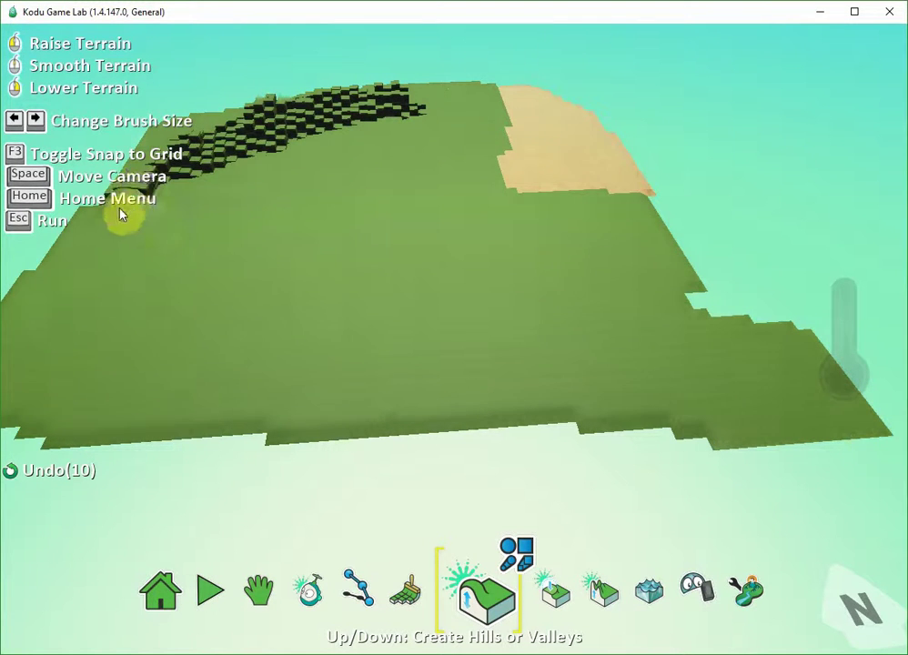
mouse_move(120, 214)
left_mouse_down()
mouse_move(163, 167)
mouse_move(133, 198)
left_mouse_up()
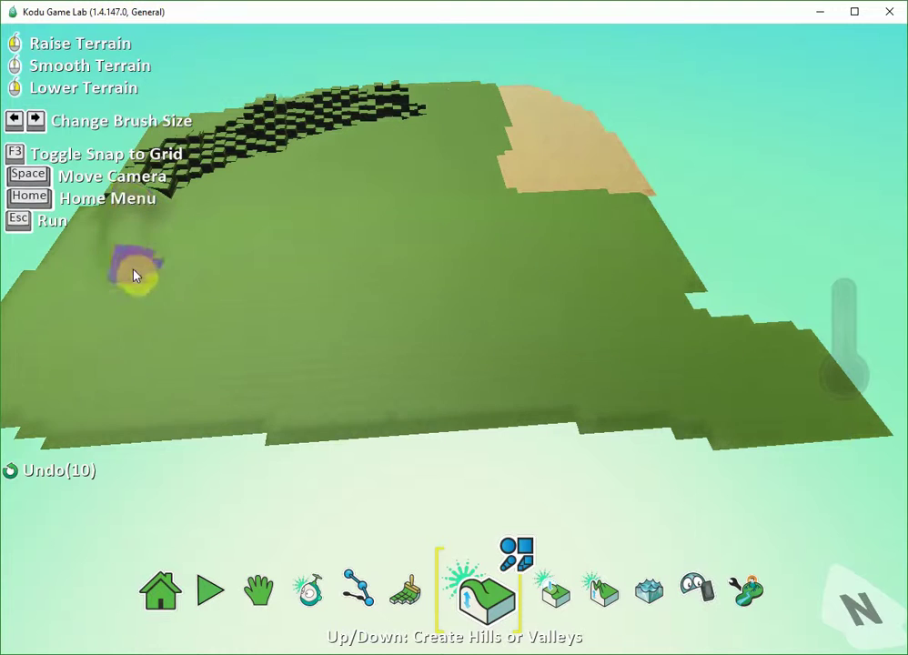
mouse_move(150, 311)
left_mouse_down()
mouse_move(124, 219)
mouse_move(152, 299)
left_mouse_up()
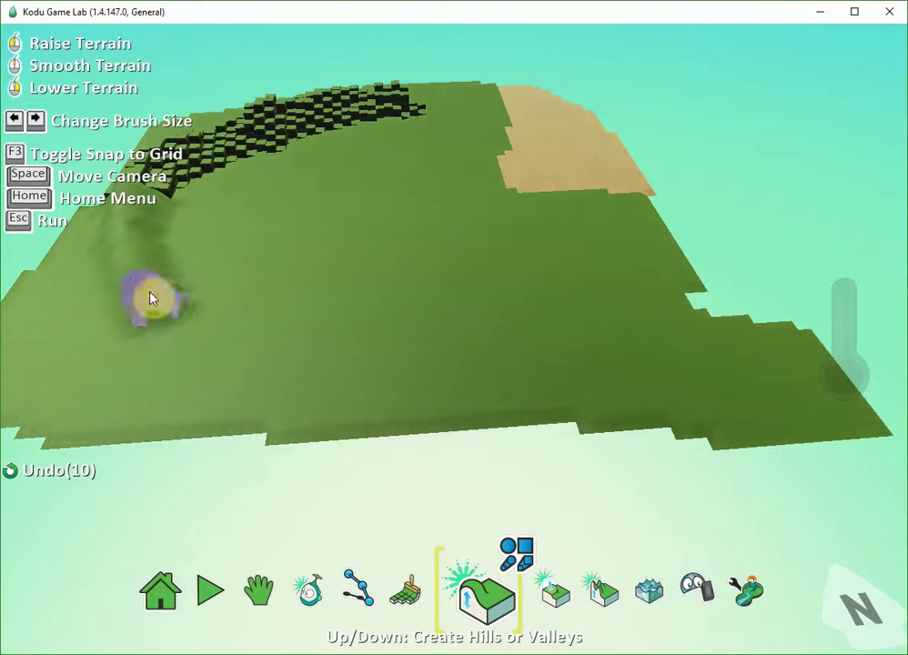
left_click_drag(197, 331, 191, 314)
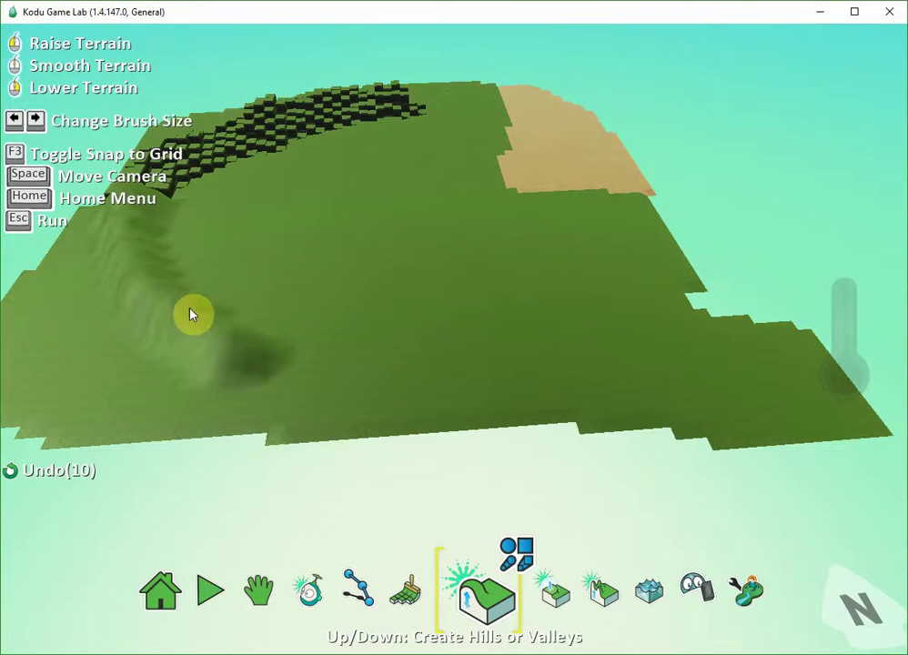
mouse_move(317, 364)
left_mouse_down()
mouse_move(256, 345)
mouse_move(364, 359)
left_mouse_up()
mouse_move(460, 342)
left_mouse_down()
mouse_move(385, 373)
mouse_move(476, 330)
mouse_move(504, 282)
mouse_move(433, 361)
mouse_move(491, 307)
left_mouse_up()
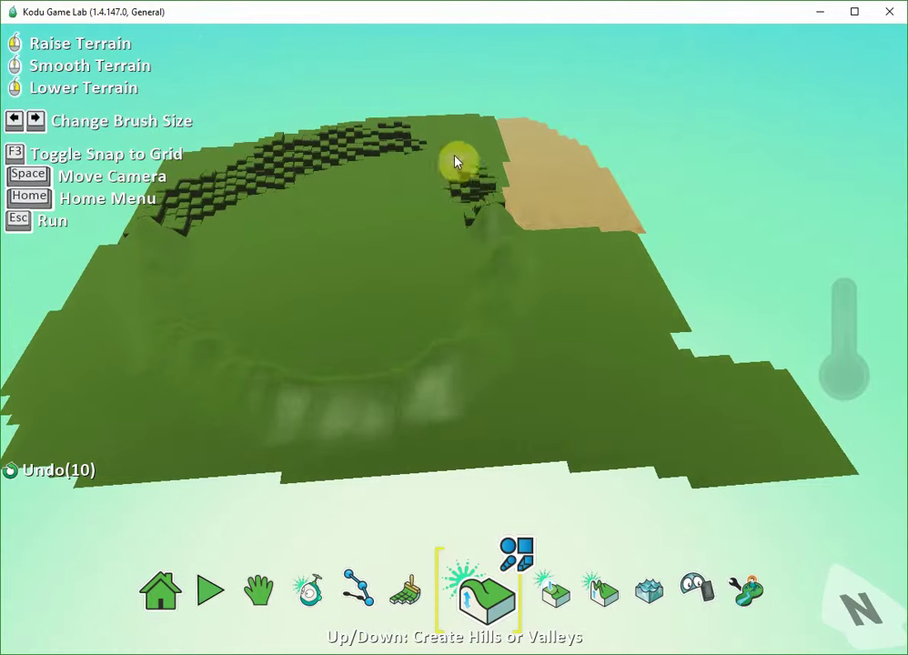
Close the gap in the ridge near the sandy patch and build the whole ring up into high walls.
left_click_drag(411, 137, 442, 145)
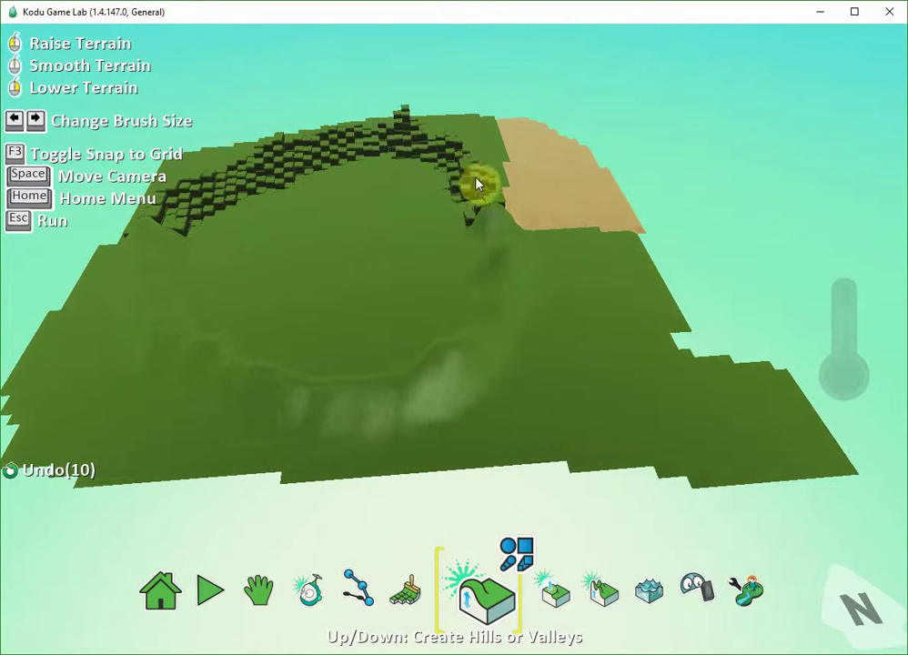
mouse_move(482, 193)
left_mouse_down()
mouse_move(497, 233)
mouse_move(494, 303)
mouse_move(458, 362)
mouse_move(386, 394)
mouse_move(307, 404)
mouse_move(204, 377)
left_mouse_up()
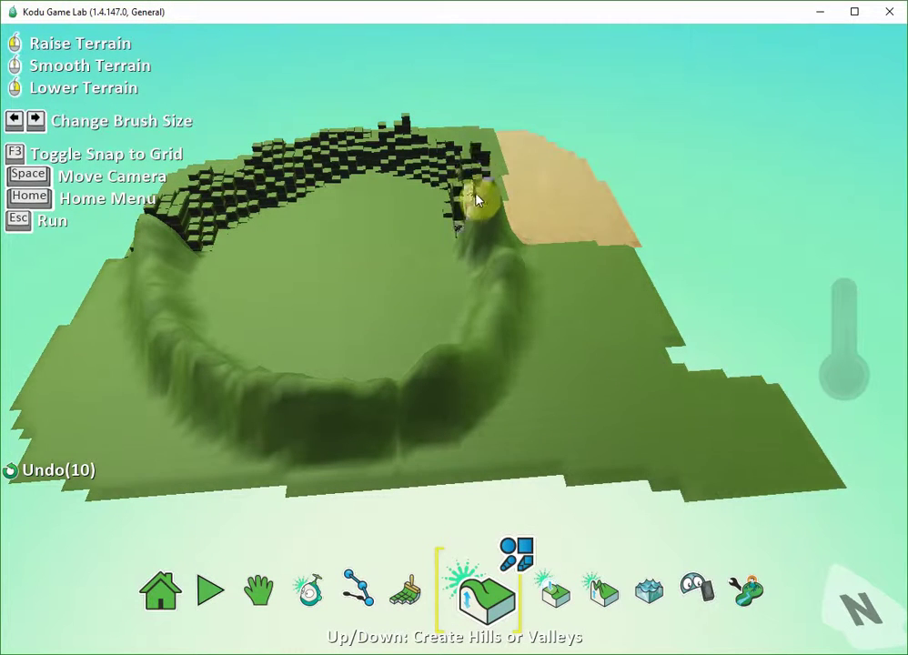
left_click_drag(476, 201, 473, 213)
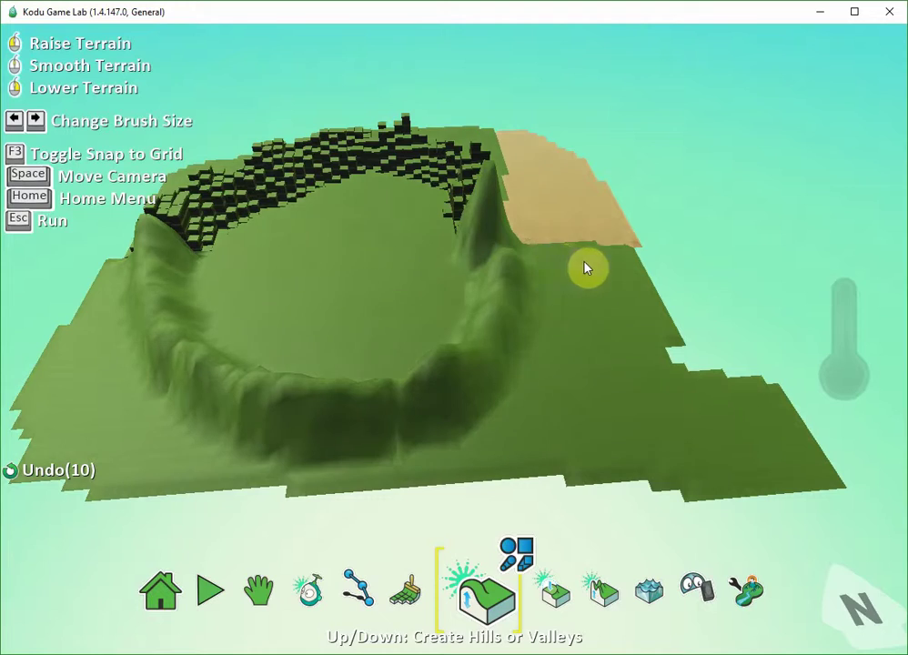
Raise the low blocky section of the ring beside the sandy patch so the crater wall is high all the way around.
key("space")
mouse_move(604, 261)
right_mouse_down()
mouse_move(359, 254)
mouse_move(343, 233)
right_mouse_up()
key("space")
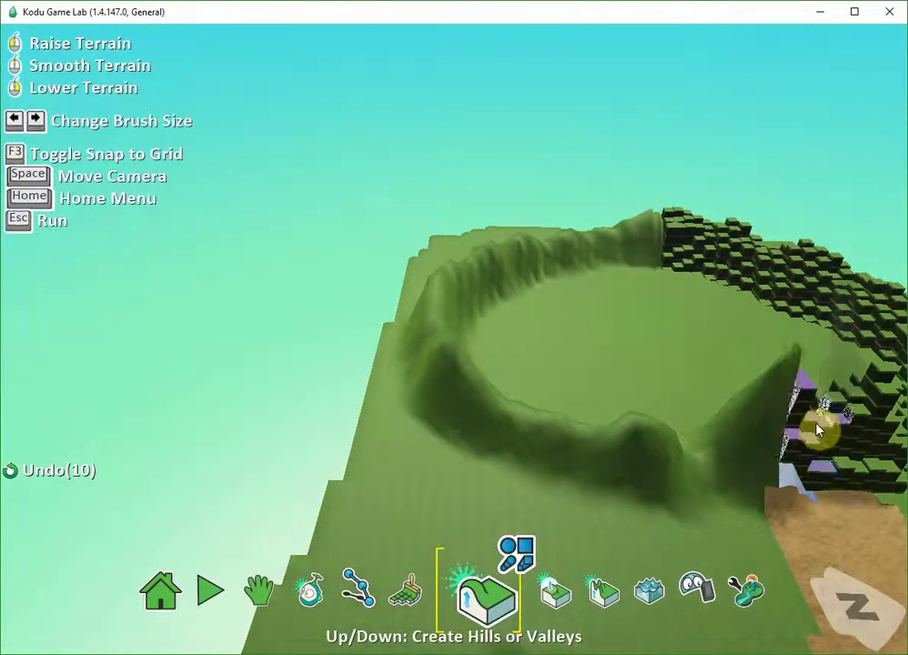
key("space")
mouse_move(825, 439)
right_mouse_down()
mouse_move(395, 428)
mouse_move(200, 438)
mouse_move(294, 443)
right_mouse_up()
key("space")
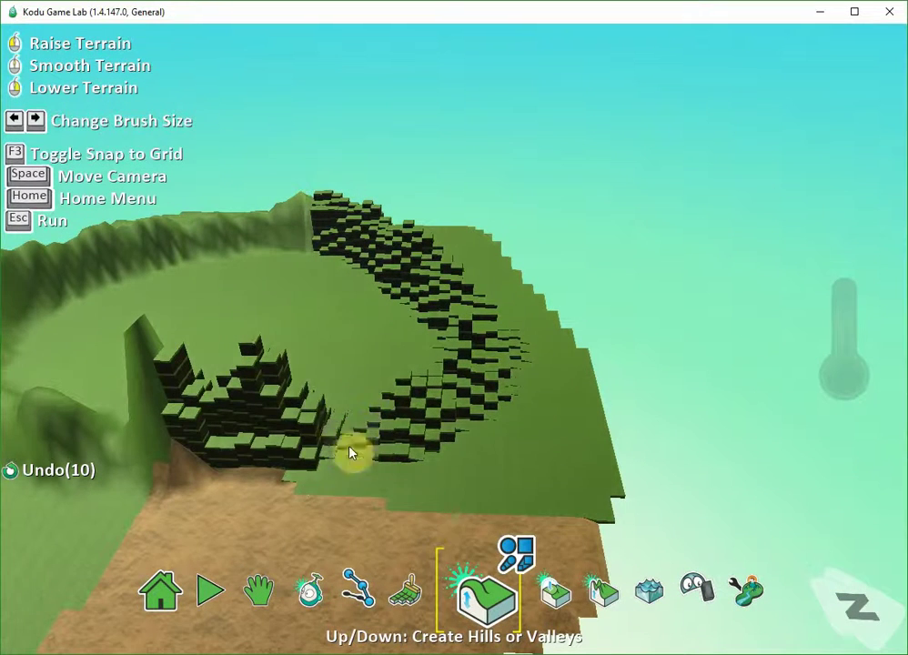
mouse_move(329, 444)
left_mouse_down()
mouse_move(451, 393)
mouse_move(479, 346)
mouse_move(421, 453)
mouse_move(341, 476)
mouse_move(454, 400)
mouse_move(495, 426)
left_mouse_up()
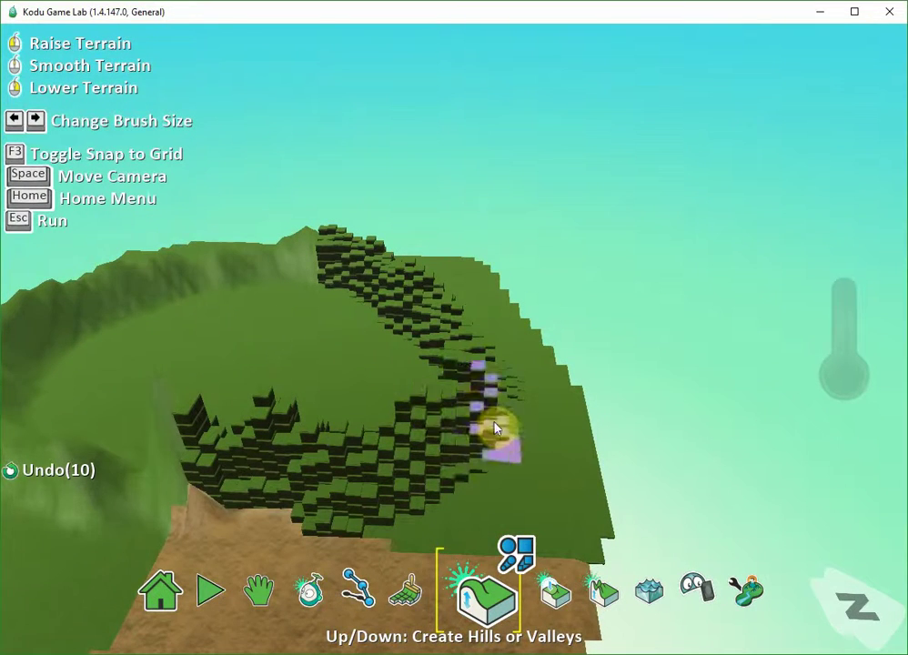
key("space")
mouse_move(531, 417)
right_mouse_down()
mouse_move(300, 397)
mouse_move(269, 361)
right_mouse_up()
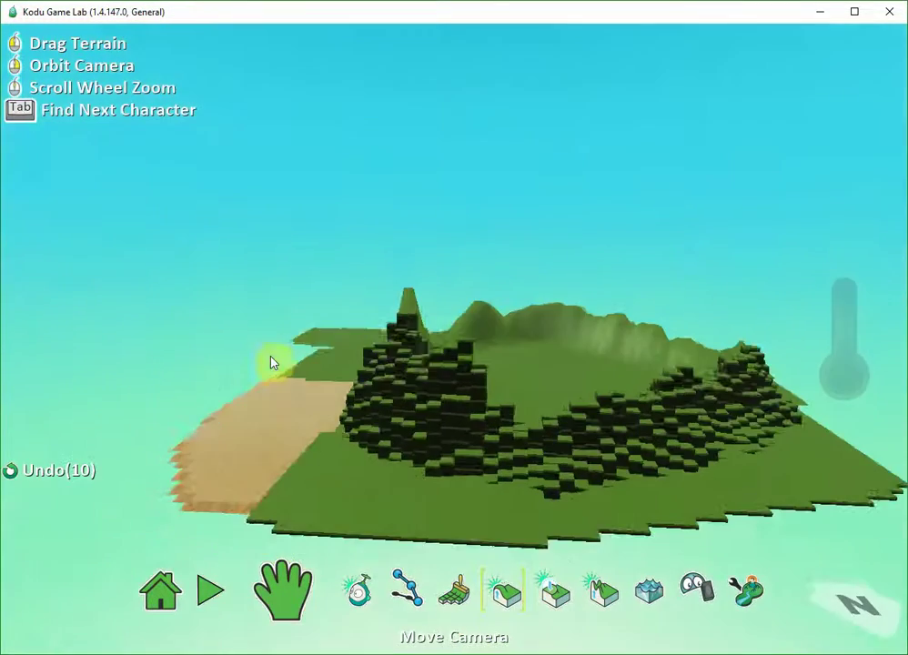
mouse_move(496, 422)
left_mouse_down()
mouse_move(557, 432)
mouse_move(499, 441)
mouse_move(679, 411)
mouse_move(744, 381)
mouse_move(726, 418)
left_mouse_up()
key("space")
right_click_drag(744, 415, 776, 511)
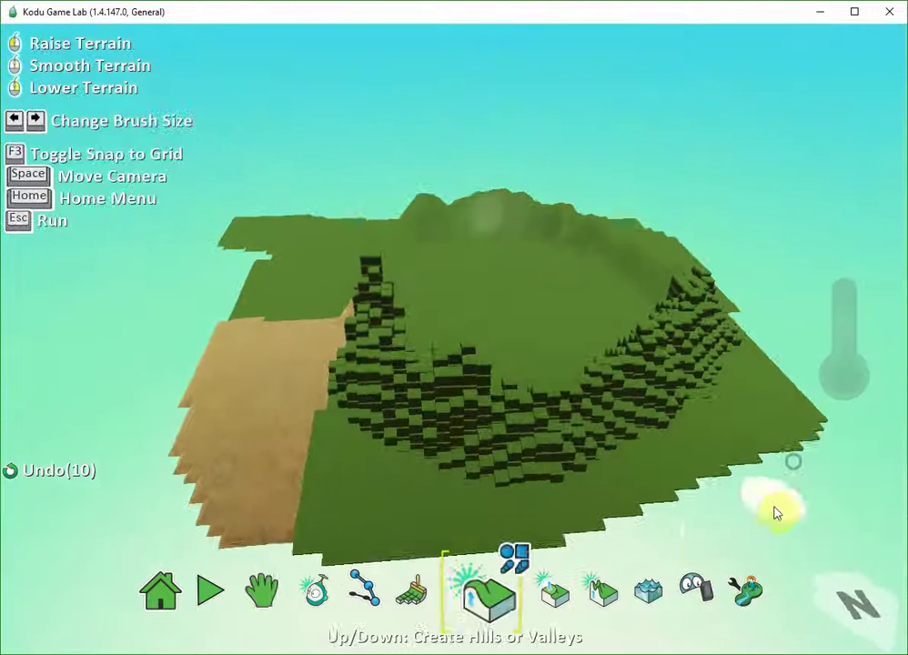
Fill the crater with orange water type 7 and lower the level until the water stays only inside the walls.
left_click(641, 597)
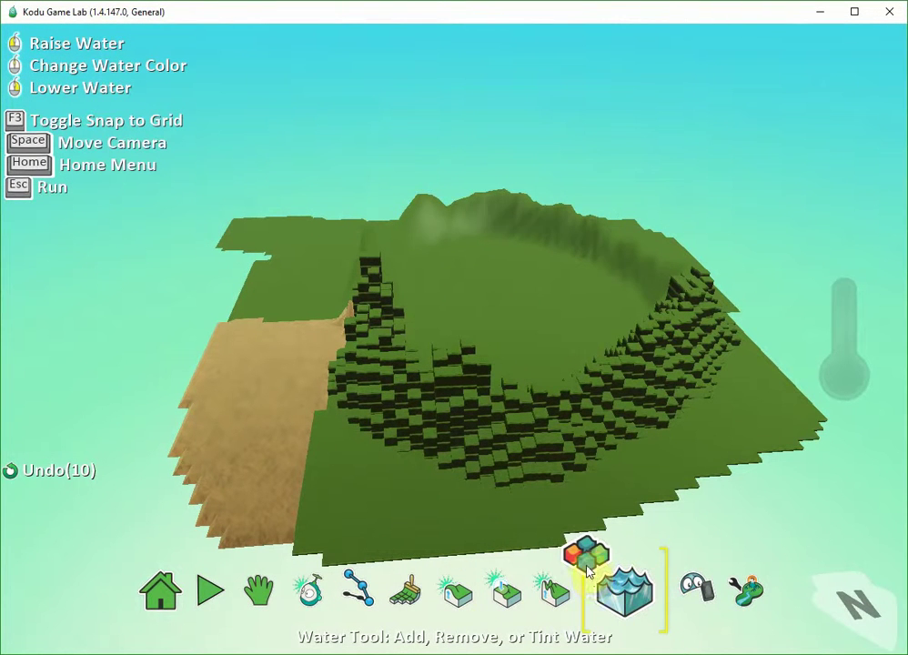
left_click(589, 566)
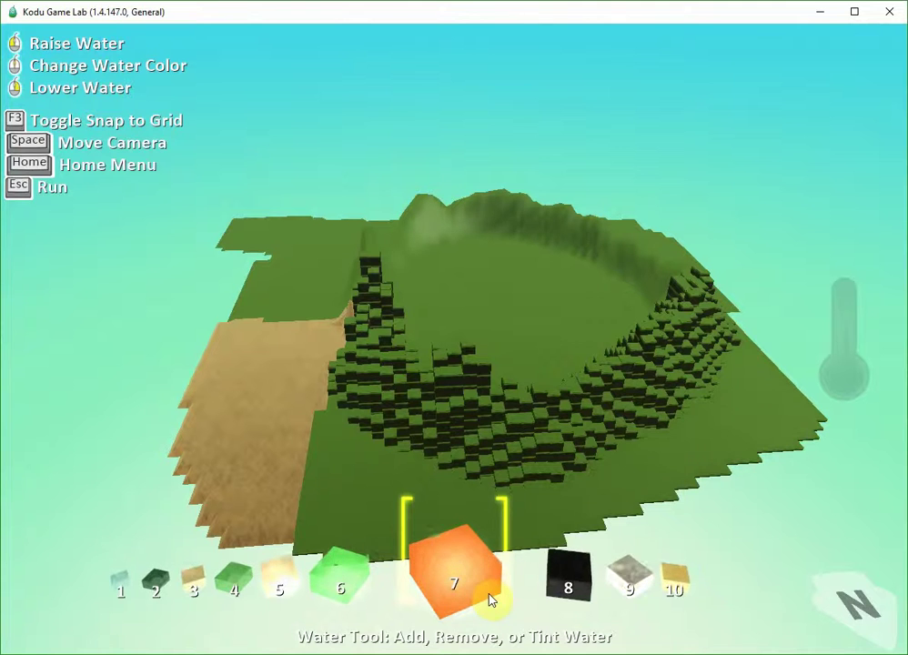
left_click(489, 599)
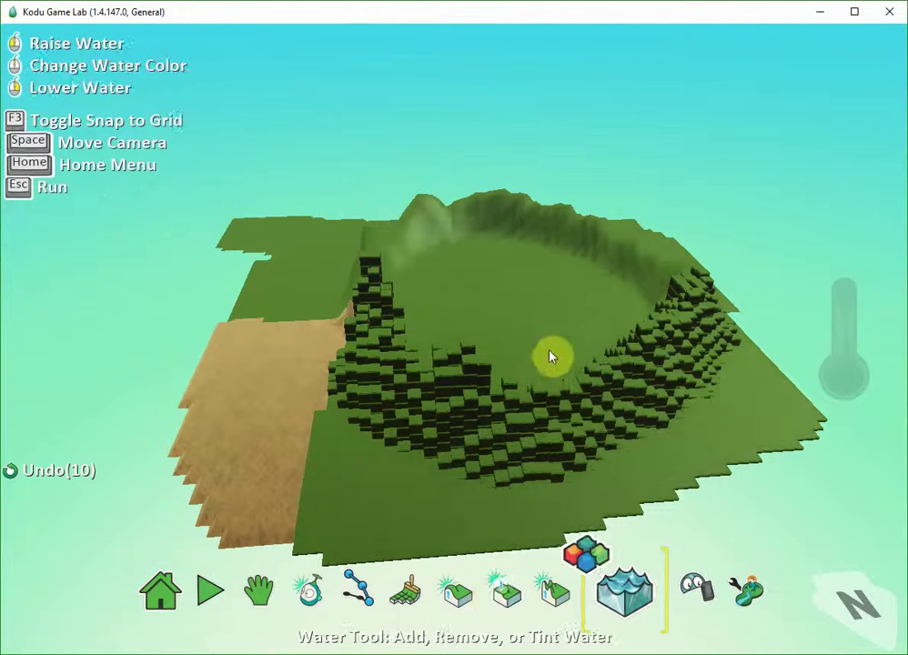
left_click(523, 305)
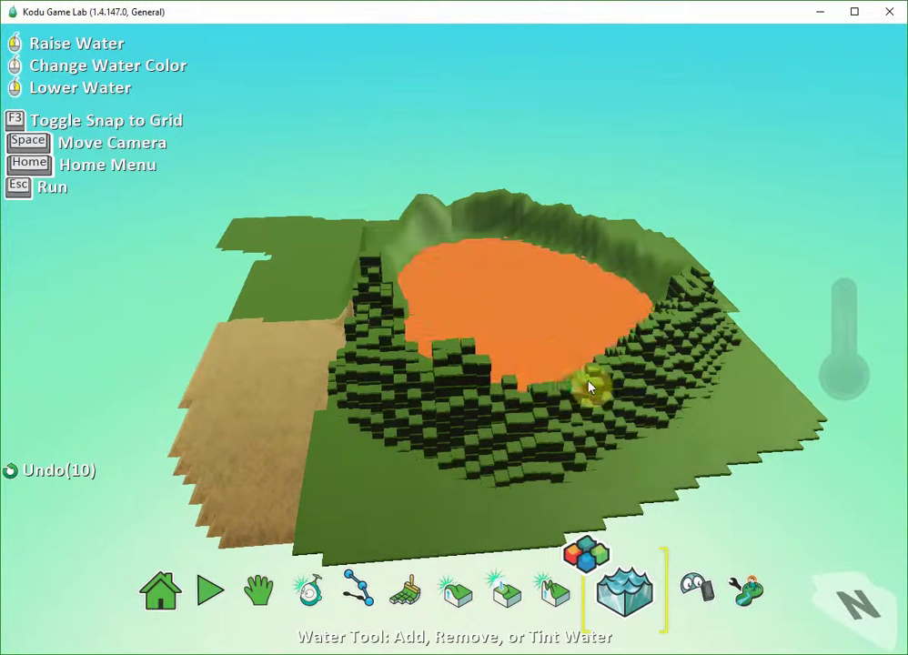
left_click(536, 325)
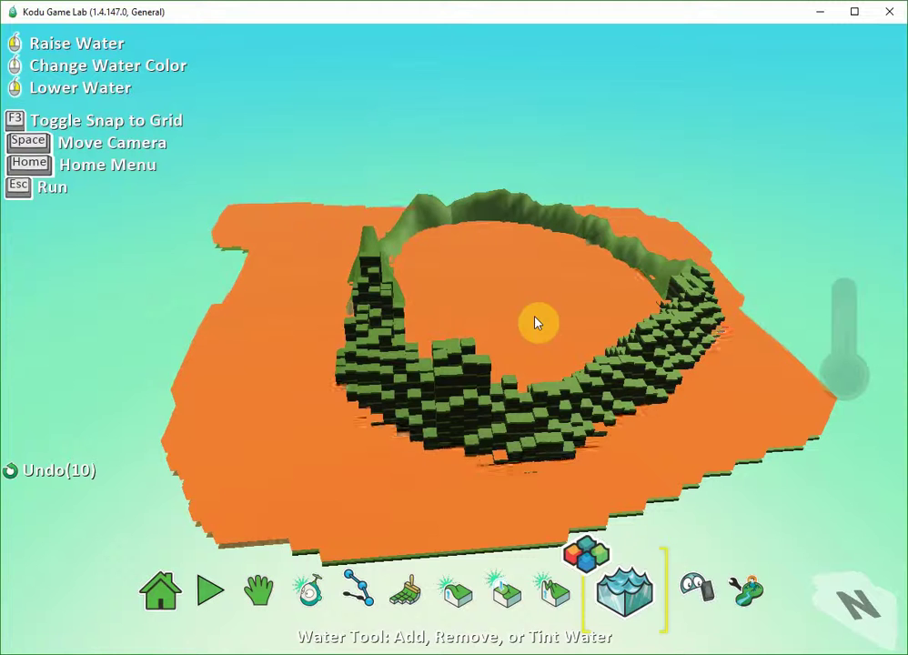
right_click(536, 321)
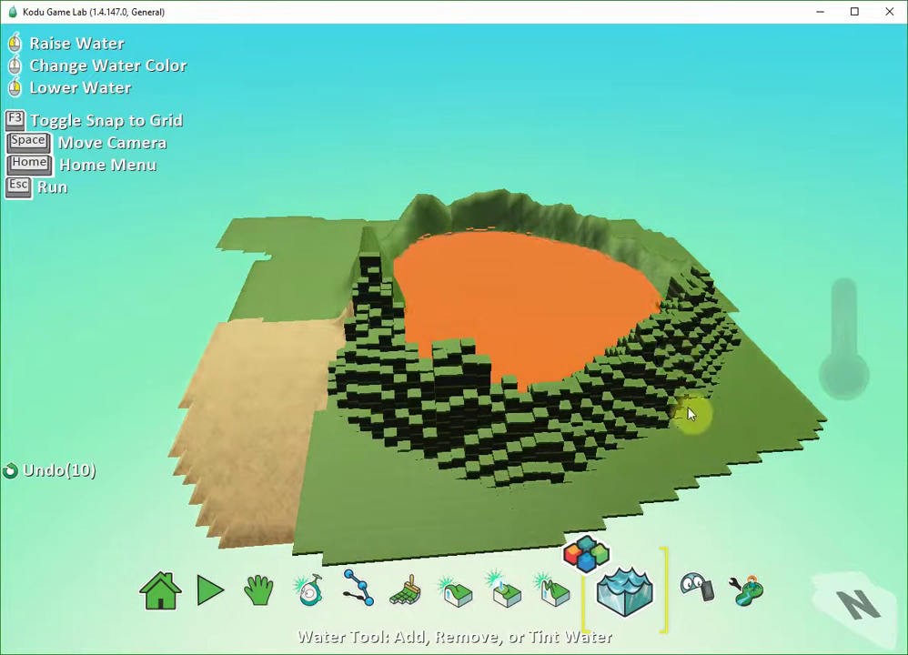
Raise the orange water until it floods the land outside the crater and lower it back to the crater alone.
left_click(255, 593)
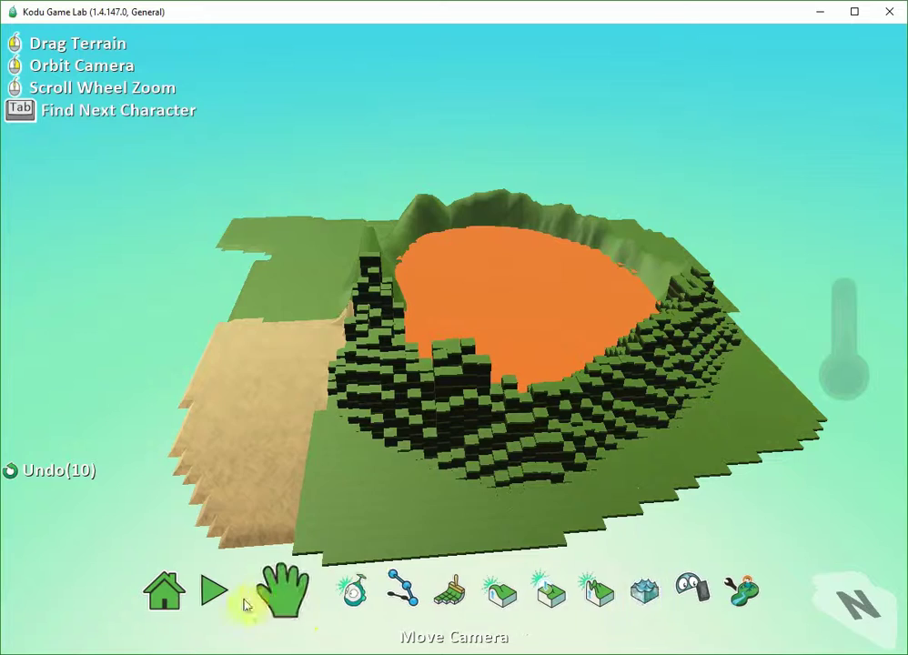
left_click_drag(670, 433, 651, 329)
right_click_drag(652, 329, 689, 309)
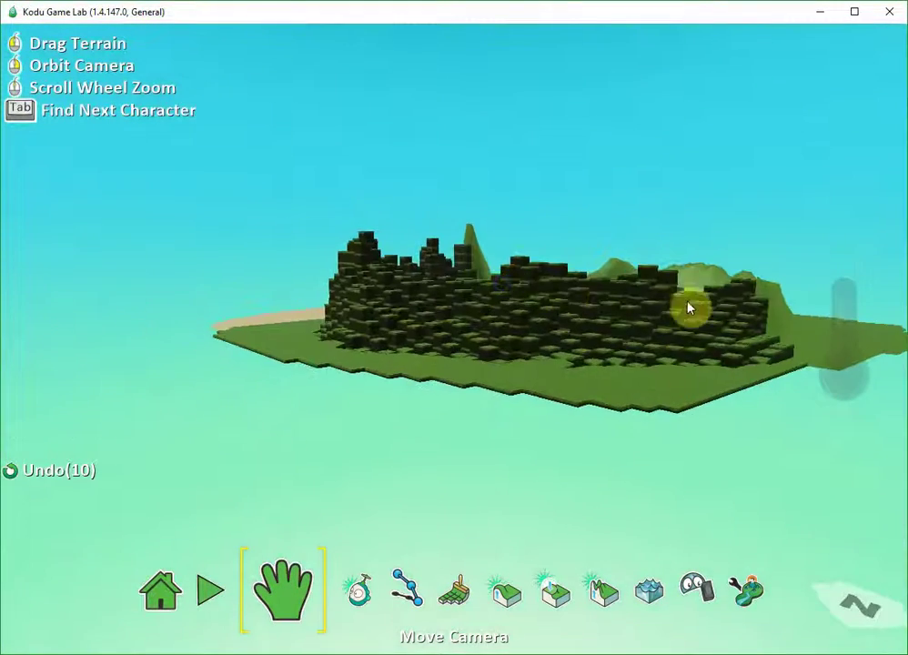
right_click_drag(769, 315, 348, 239)
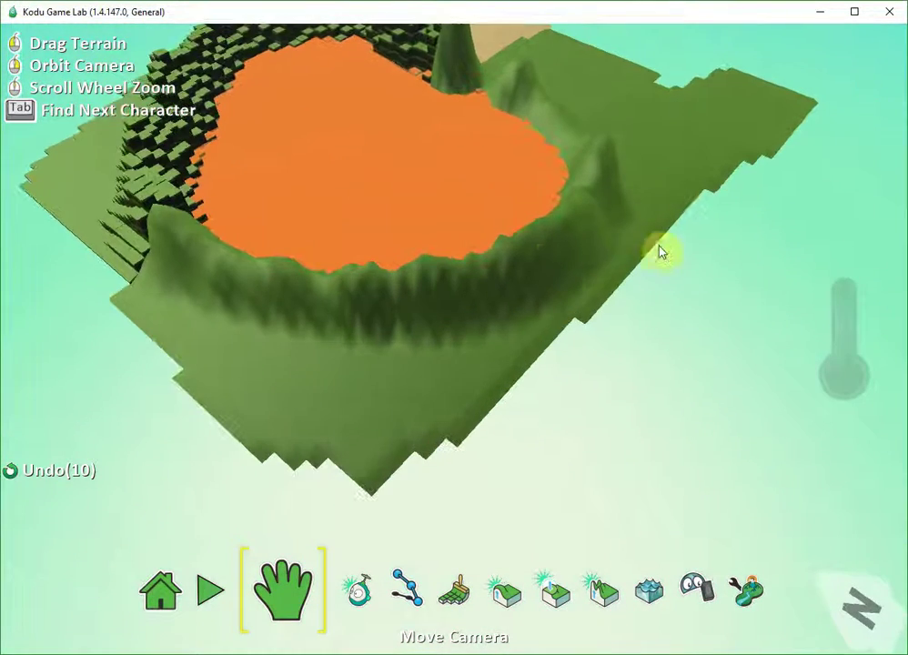
right_click_drag(646, 264, 304, 264)
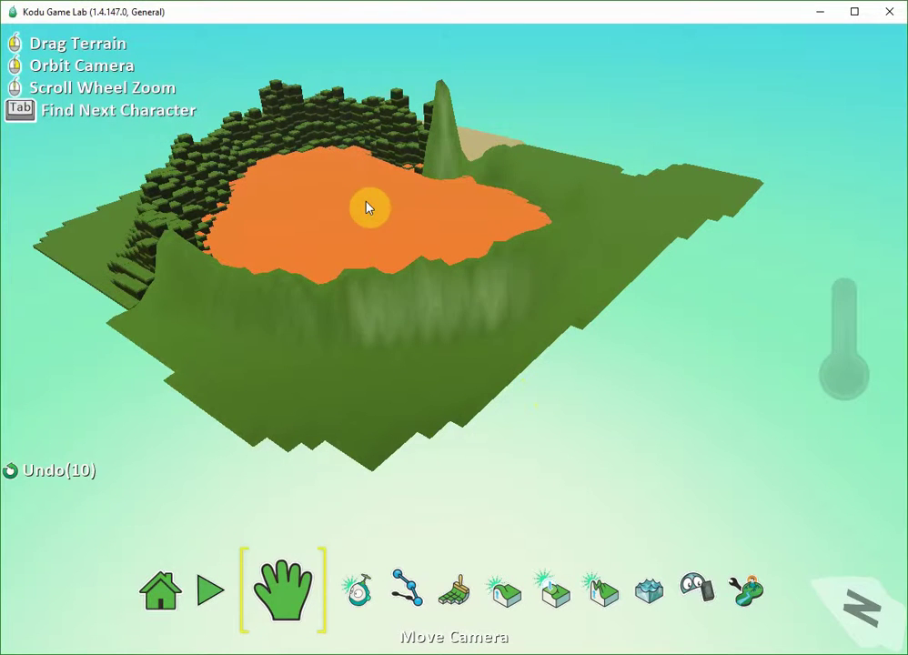
left_click(648, 605)
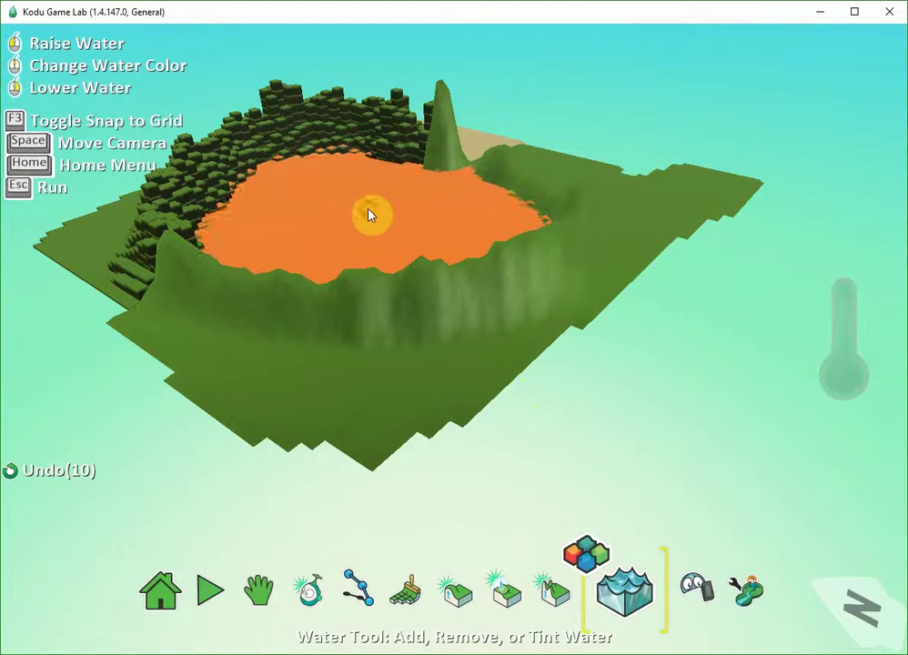
left_click(369, 215)
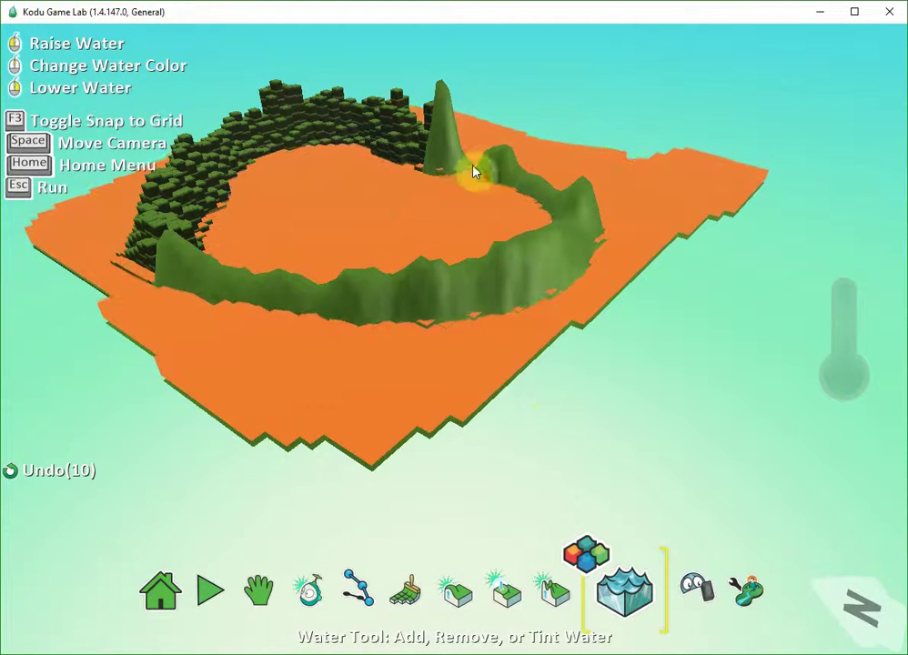
right_click(381, 237)
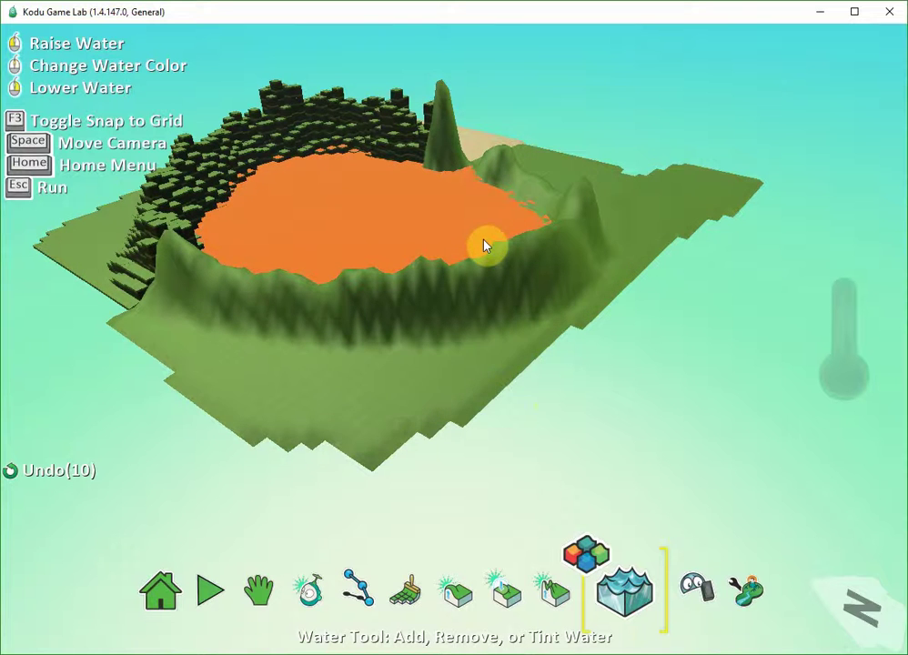
Select black water type 8 and flood the flat ground outside the crater with it.
left_click(637, 610)
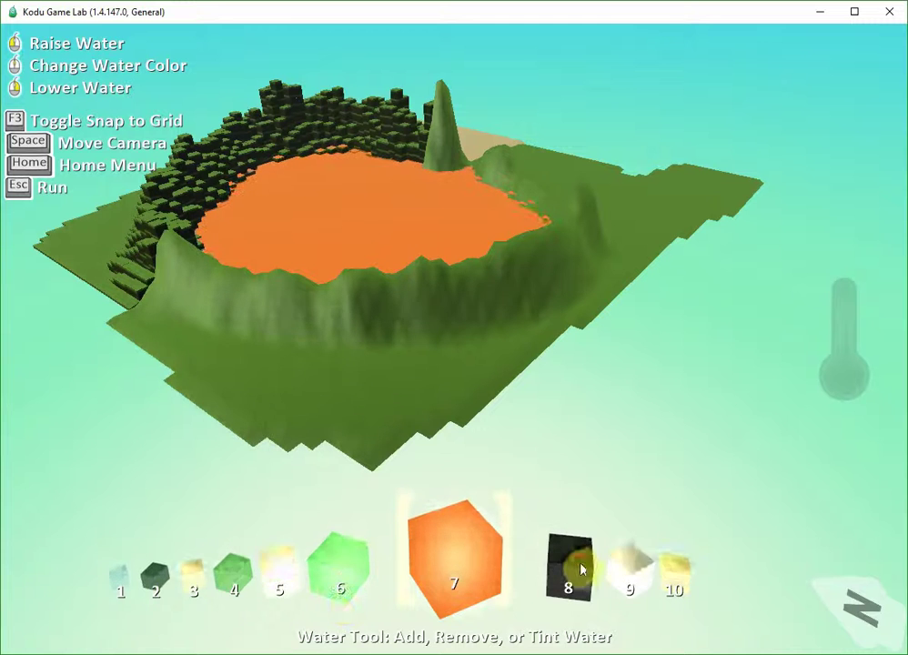
left_click(436, 592)
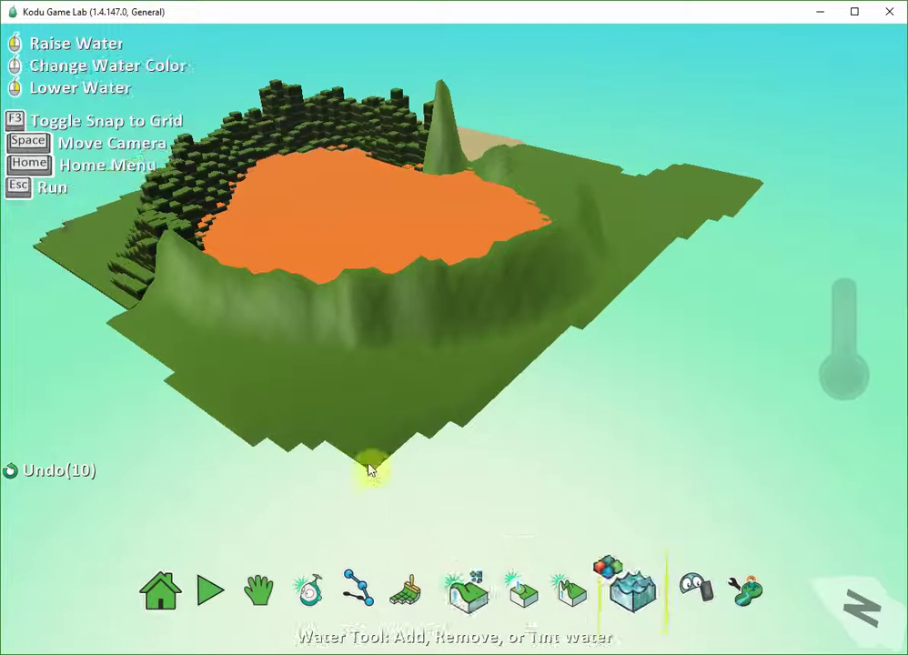
left_click(361, 416)
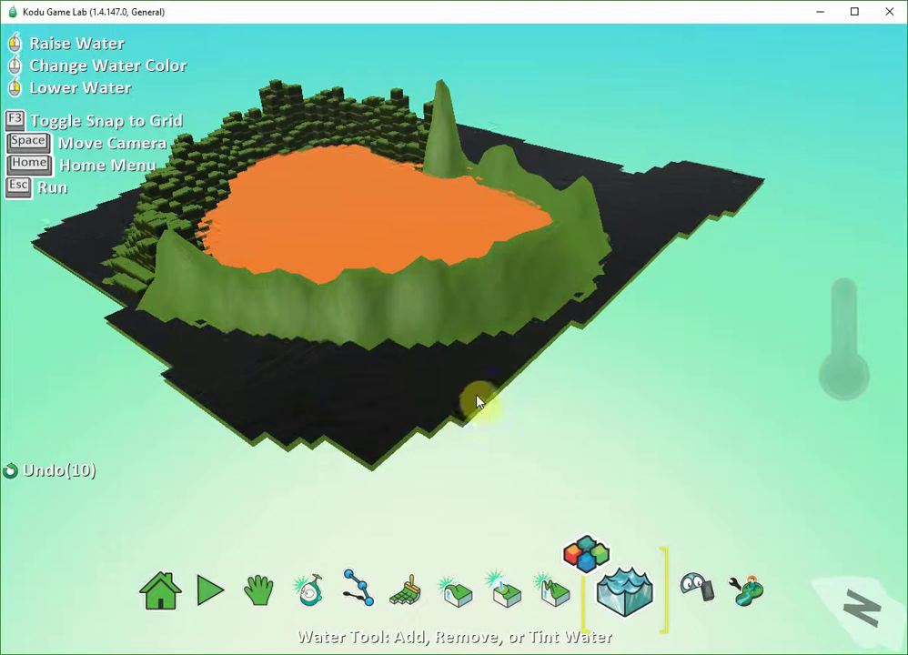